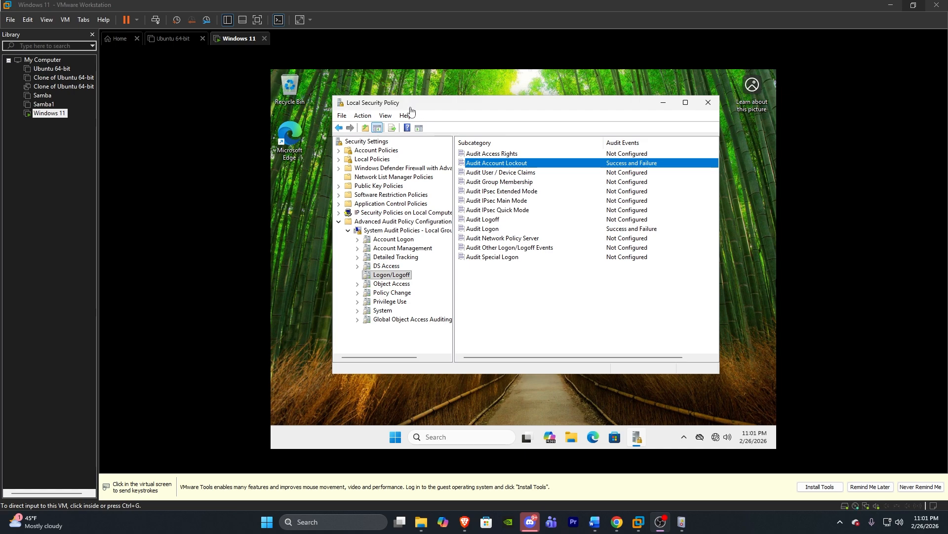
Review the Audit Account Lockout and Audit Logon settings in the Logon/Logoff audit policies, and close Local Security Policy
left_click(470, 165)
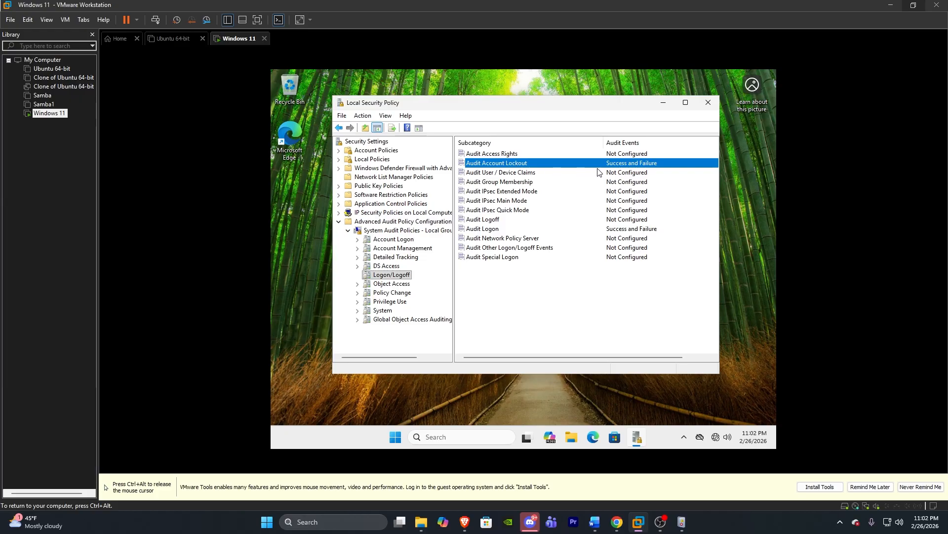
left_click(559, 230)
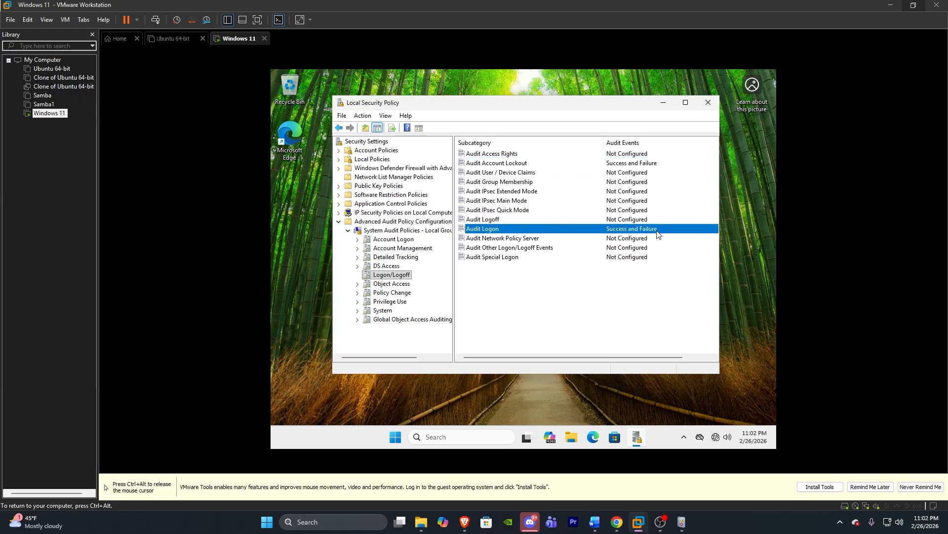
left_click(709, 102)
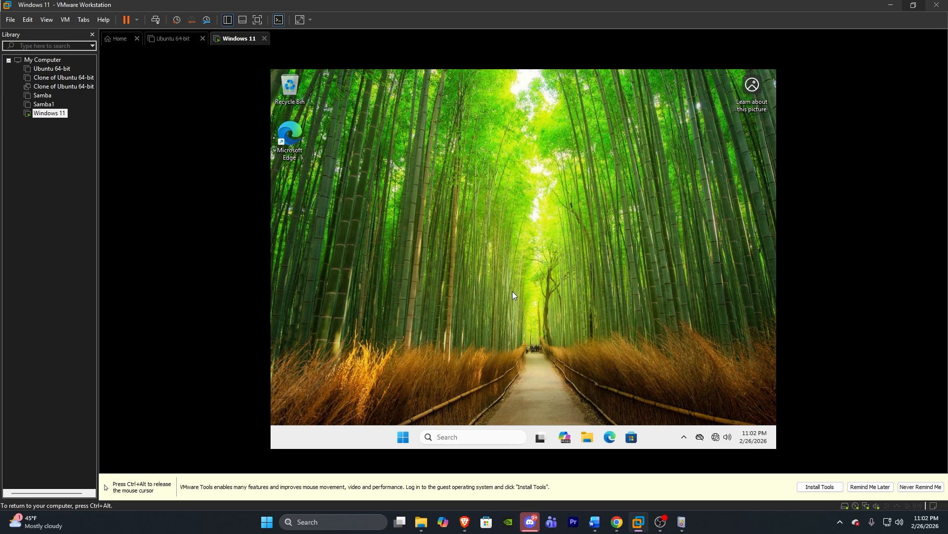
Leave the current Windows session through the account options and bring up the password sign-in screen
left_click(419, 436)
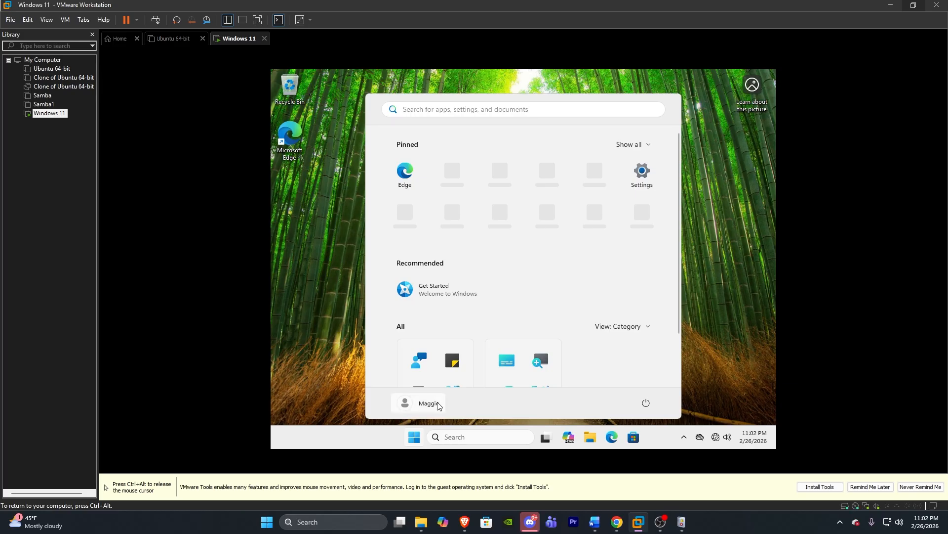
left_click(425, 403)
left_click(527, 341)
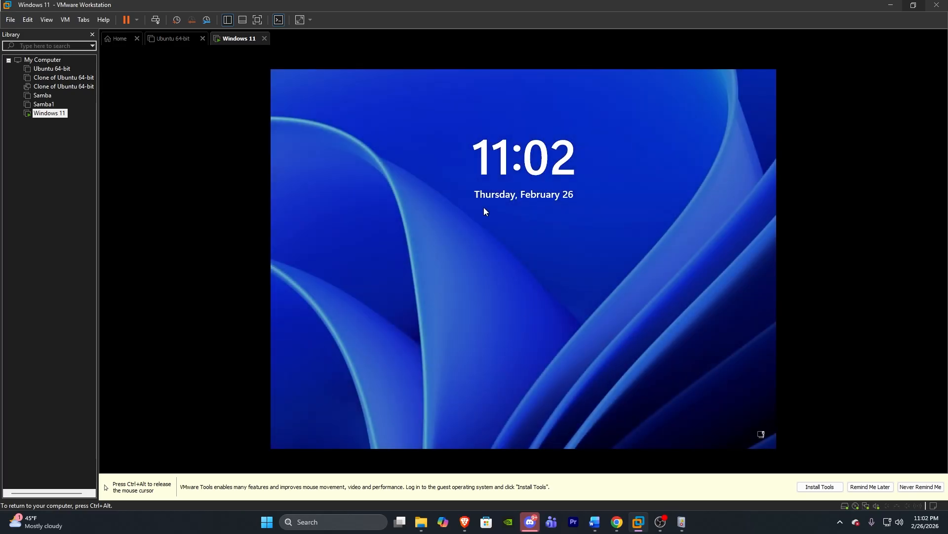
left_click(484, 208)
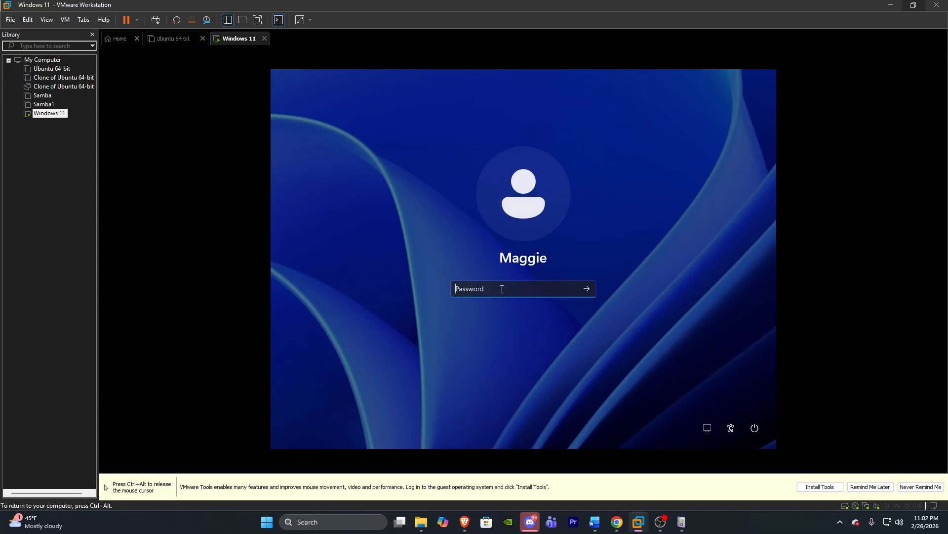
Make repeated sign-in attempts with an incorrect account password to generate failed logon events
type("•••••••")
left_click(581, 290)
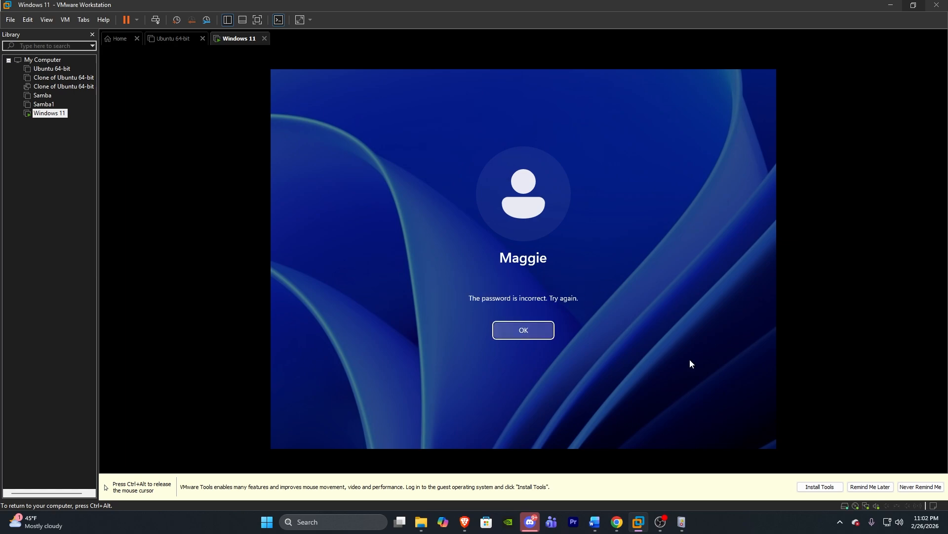
left_click(538, 333)
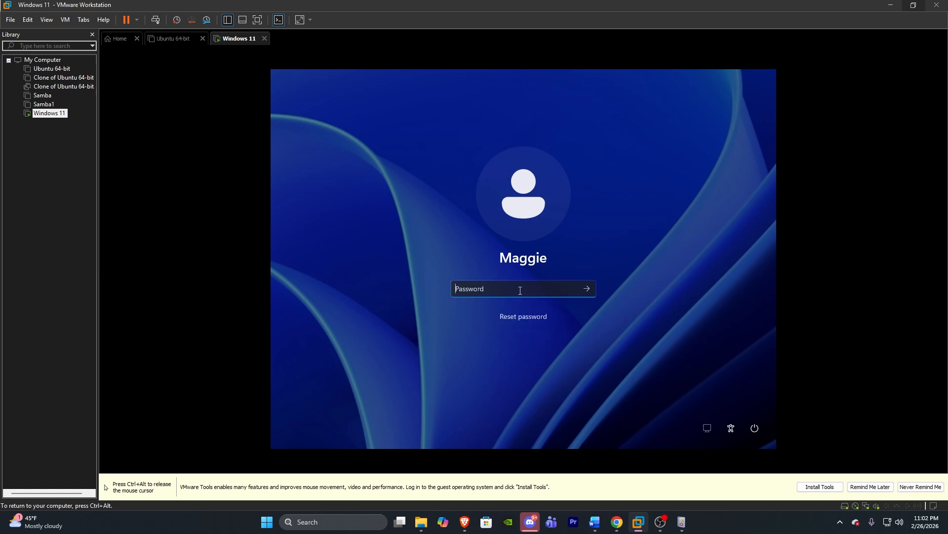
type("•••")
left_click(585, 291)
left_click(530, 330)
type("•••••••••")
left_click(588, 289)
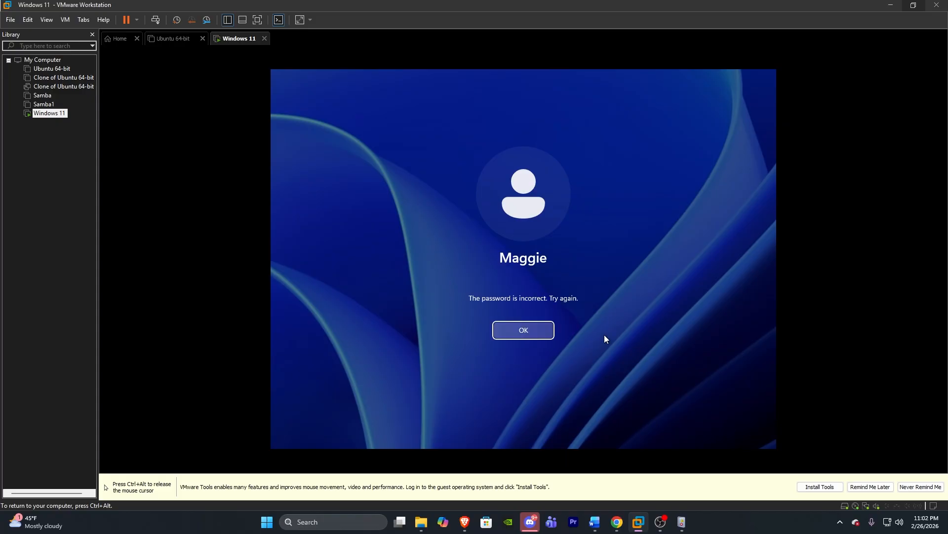
Dismiss the sign-in error and sign in to Windows with the correct account password
left_click(540, 331)
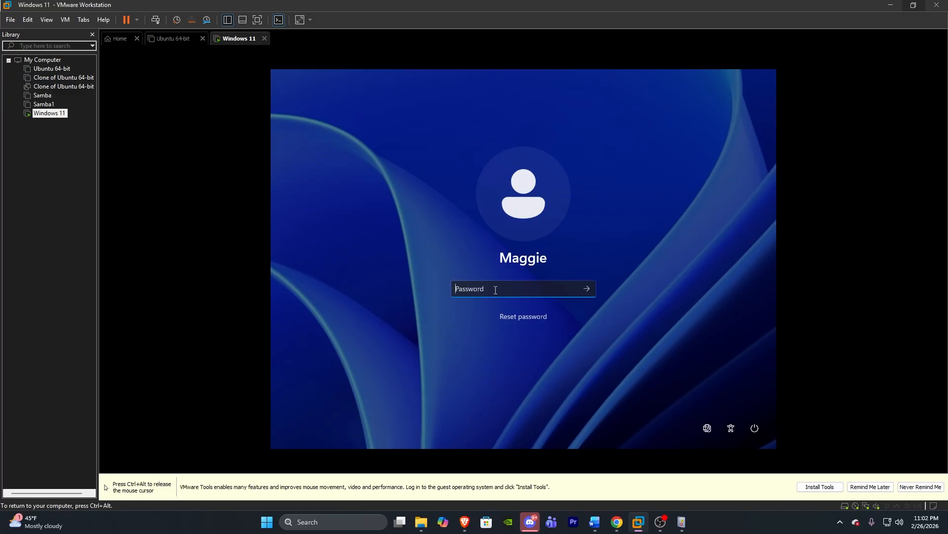
type("••••")
key("Return")
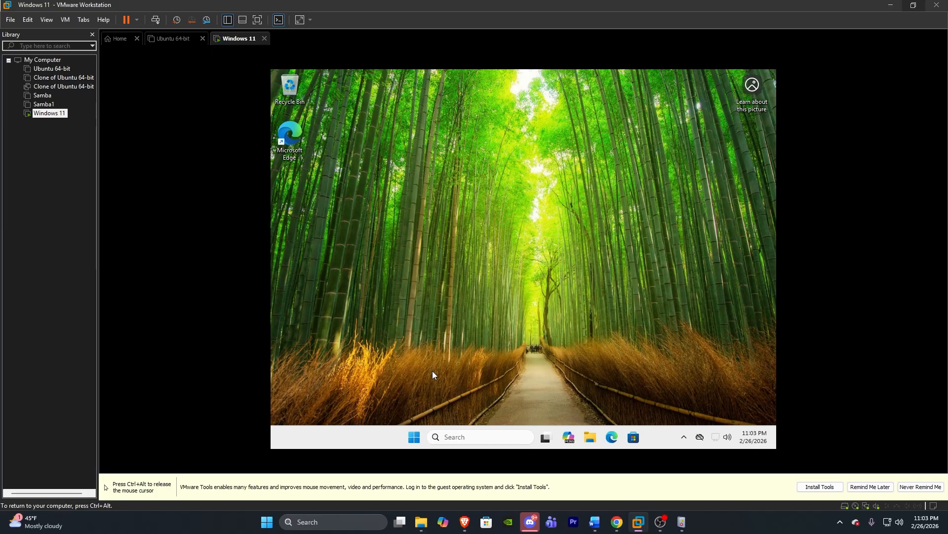
Open Event Viewer by running eventvwr.msc in place of the previous secpol.msc entry
key("super+r")
type("secpol.msc")
left_click_drag(404, 324, 623, 240)
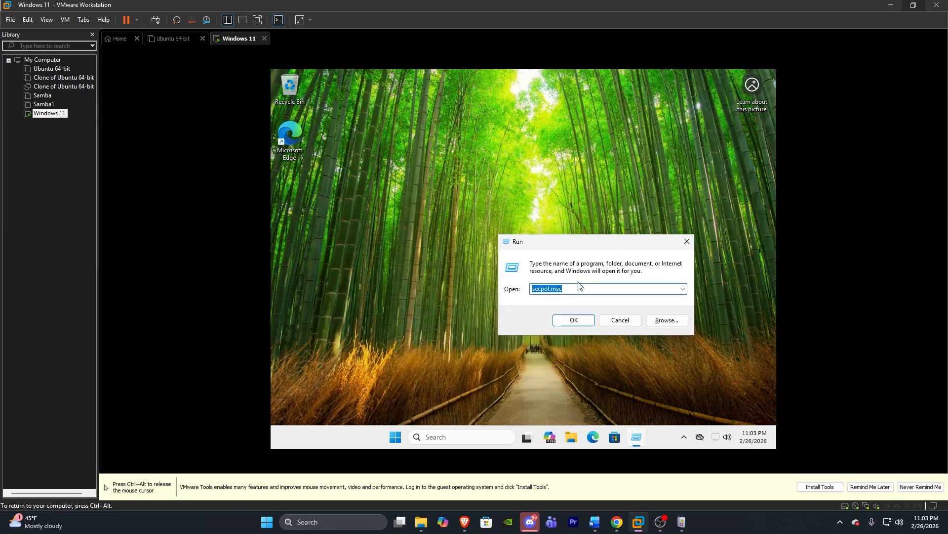
left_click(581, 289)
key("ctrl+a")
key("BackSpace")
type("e")
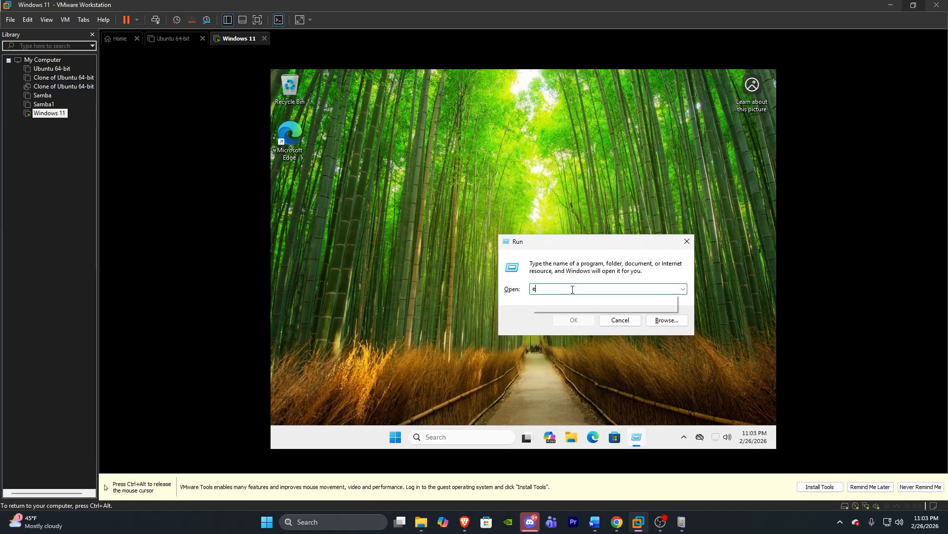
type("vent")
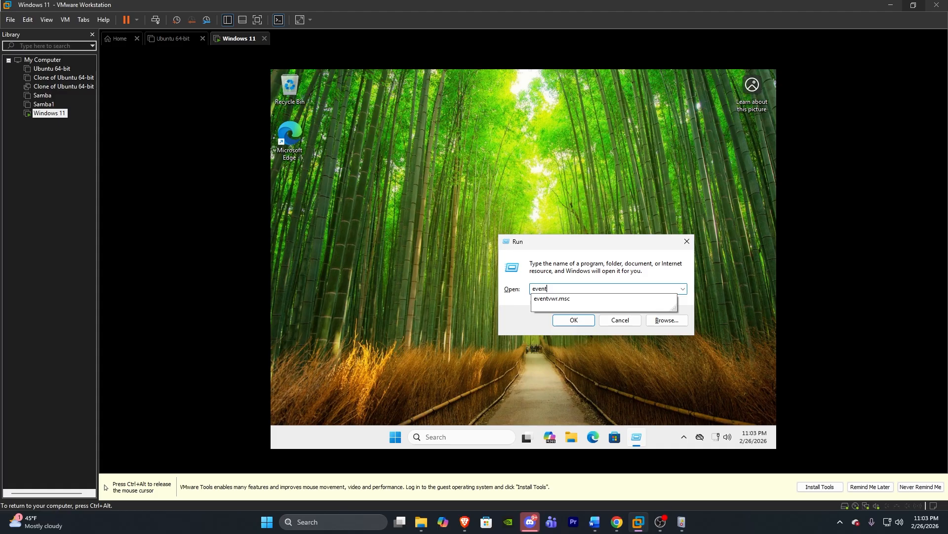
left_click(571, 300)
left_click(574, 320)
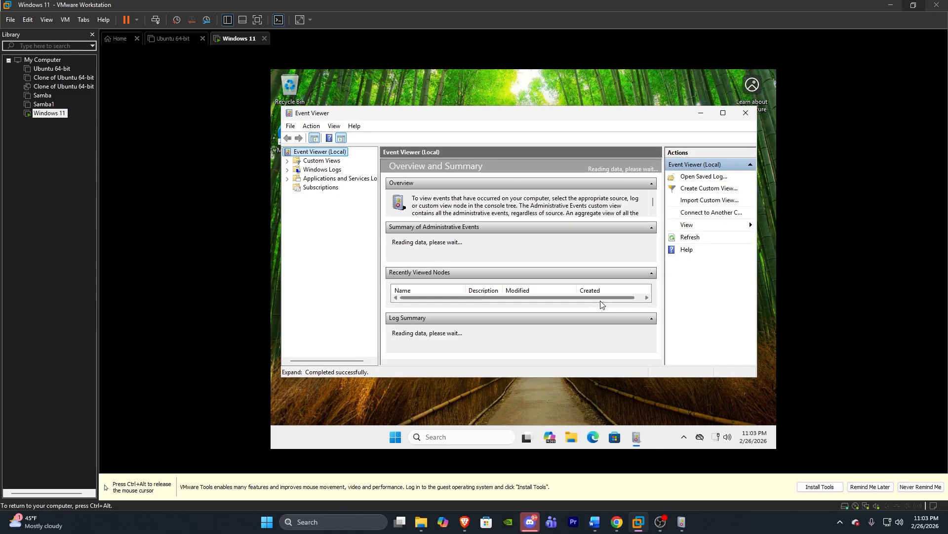
Open the Security log under Windows Logs and enlarge its event list above the details preview
left_click(320, 170)
double_click(320, 171)
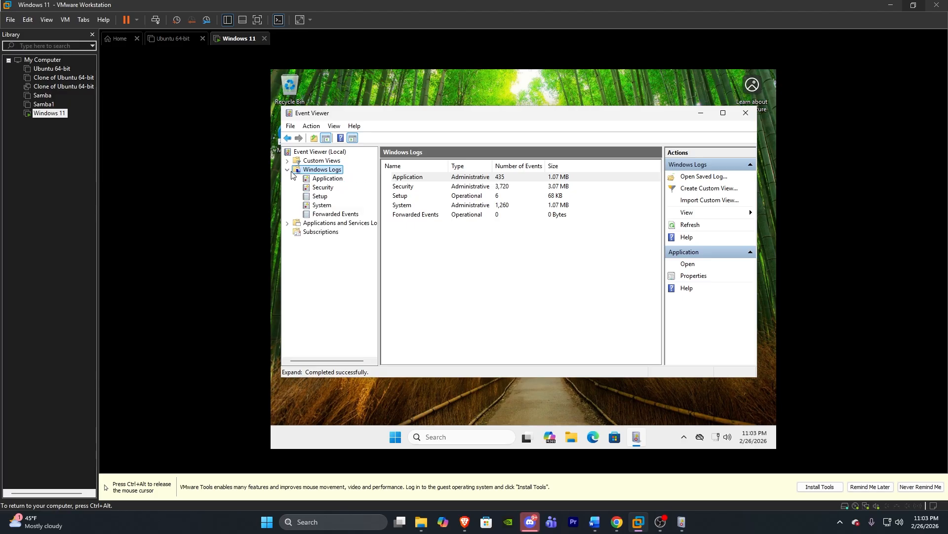
left_click(318, 188)
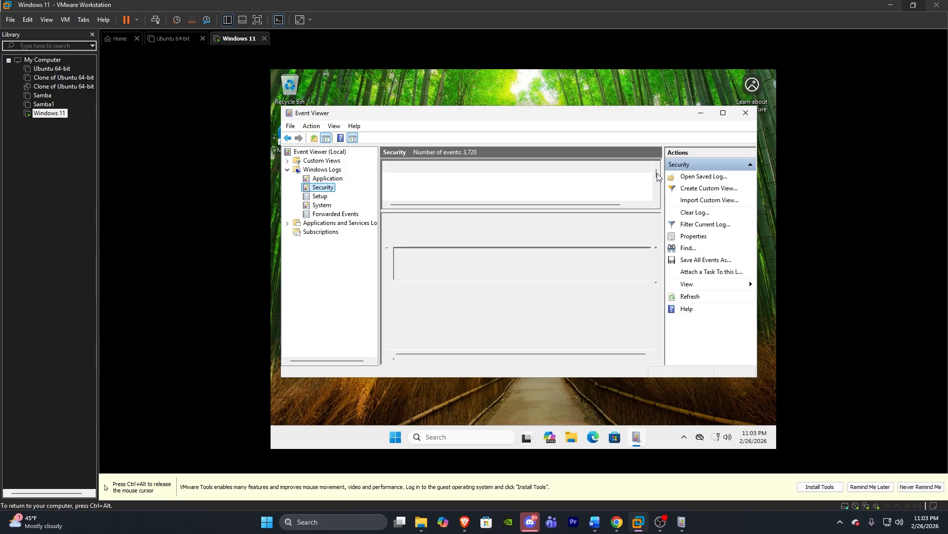
left_click_drag(543, 211, 547, 281)
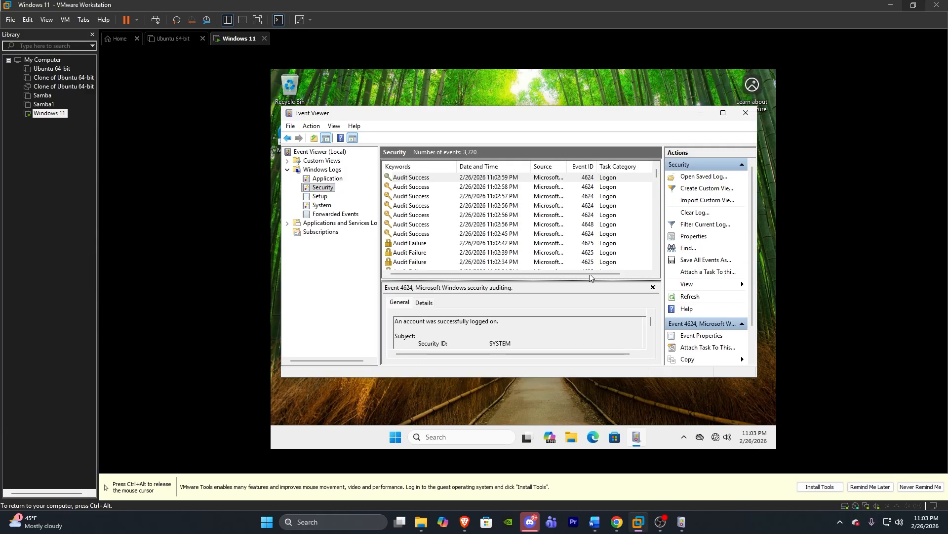
mouse_move(657, 174)
left_mouse_down()
mouse_move(654, 266)
mouse_move(657, 172)
left_mouse_up()
Filter the Security log by the Audit Failure keyword and look through the filtered events
left_click(714, 225)
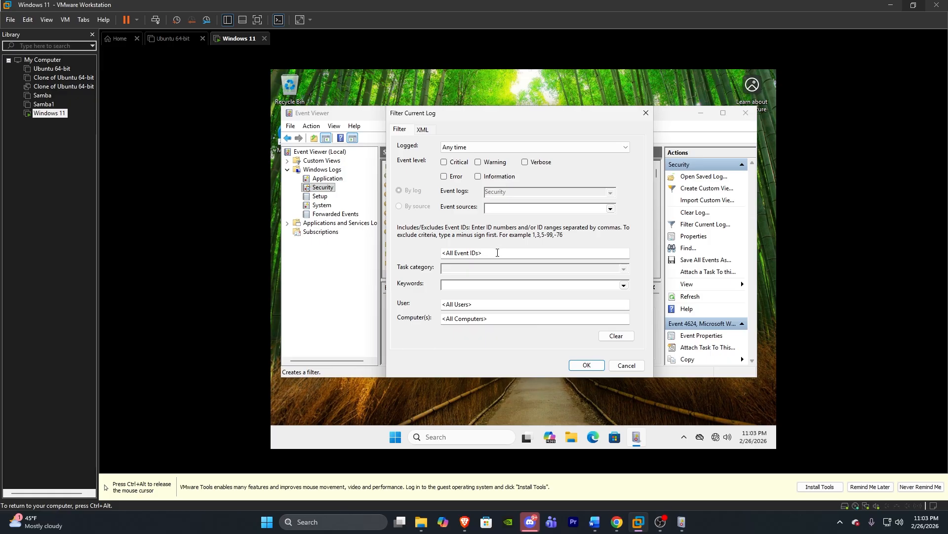
left_click(497, 253)
left_click(452, 257)
left_click_drag(505, 120, 647, 150)
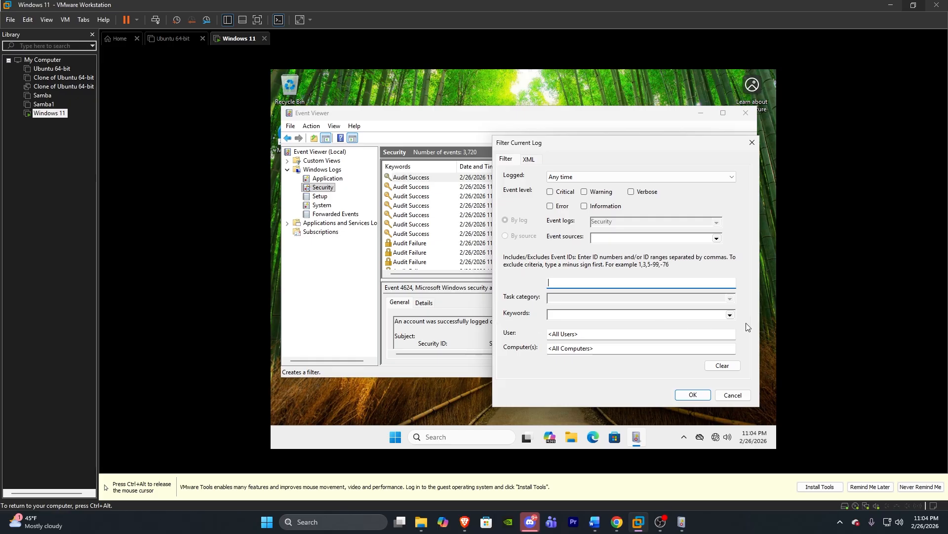
left_click(730, 314)
left_click(551, 331)
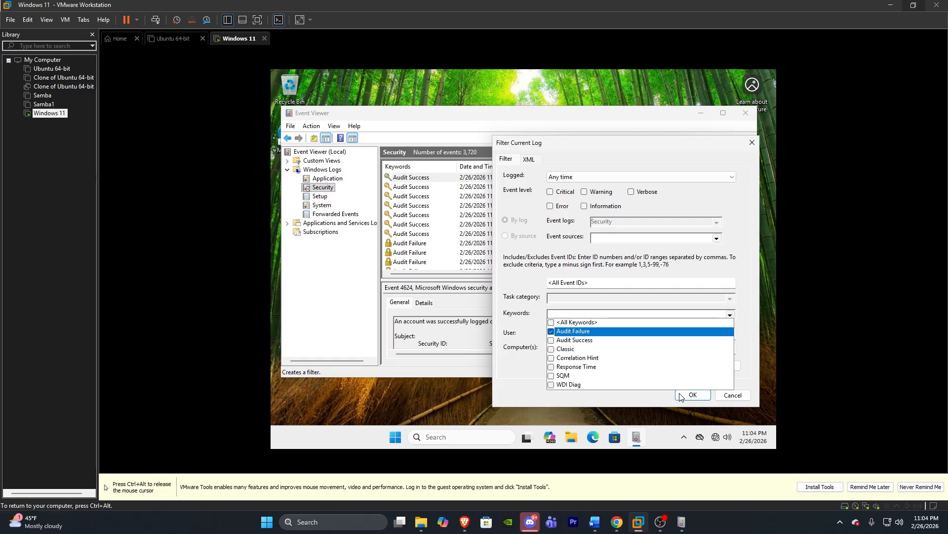
left_click(693, 395)
scroll(424, 257, "down", 6)
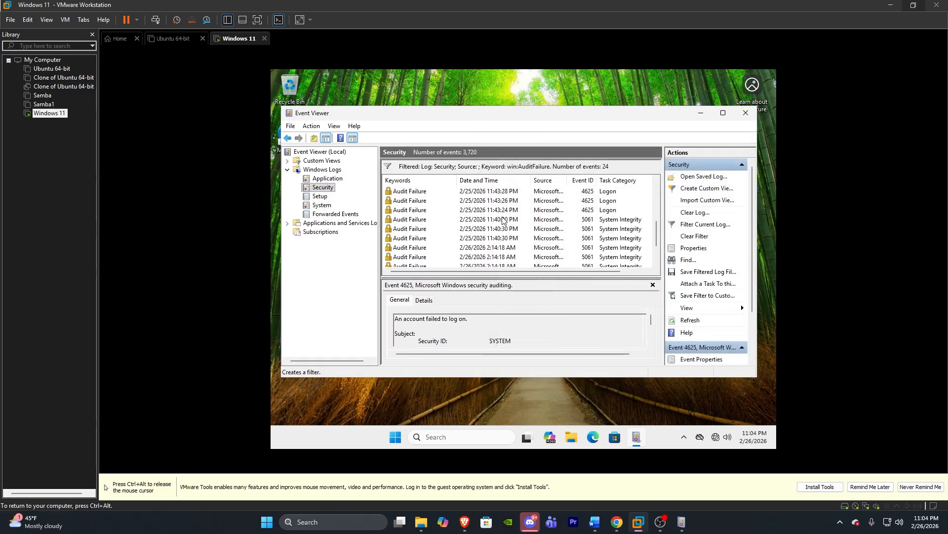
scroll(420, 232, "up", 6)
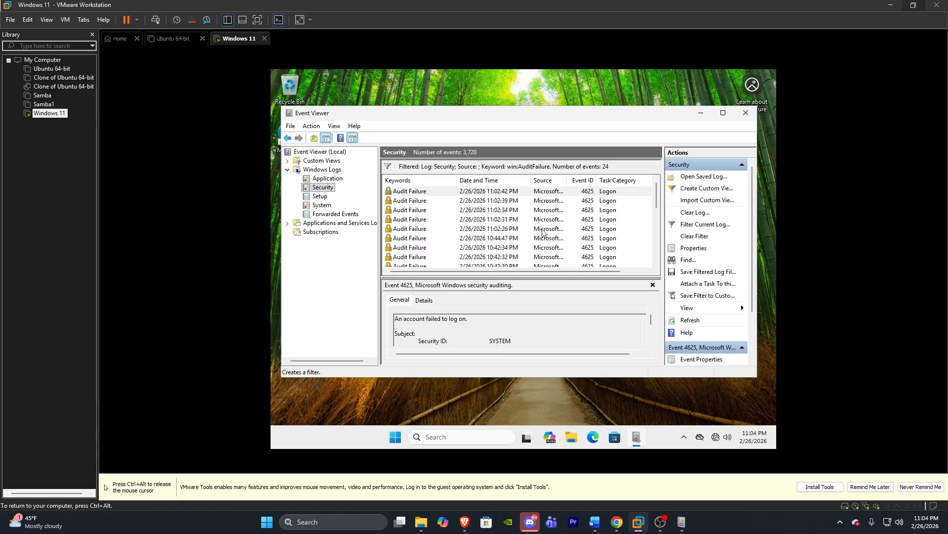
Change the Security log filter to event ID 4625 and remove the Audit Failure keyword
left_click(705, 224)
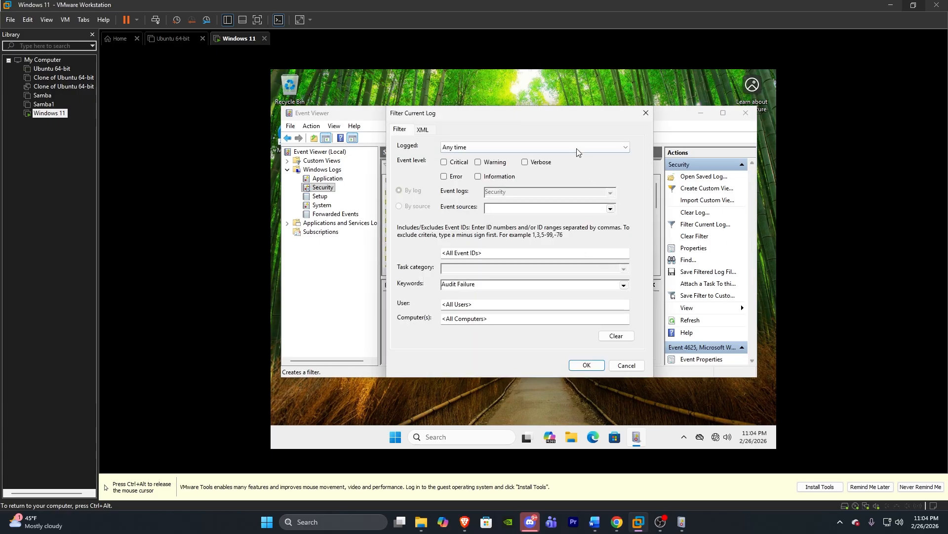
left_click_drag(543, 149, 432, 122)
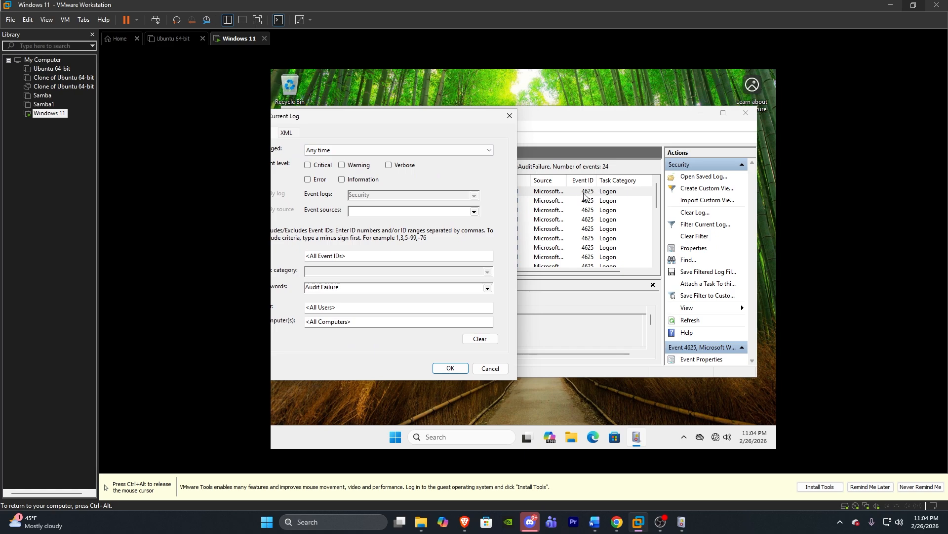
left_click_drag(427, 118, 620, 150)
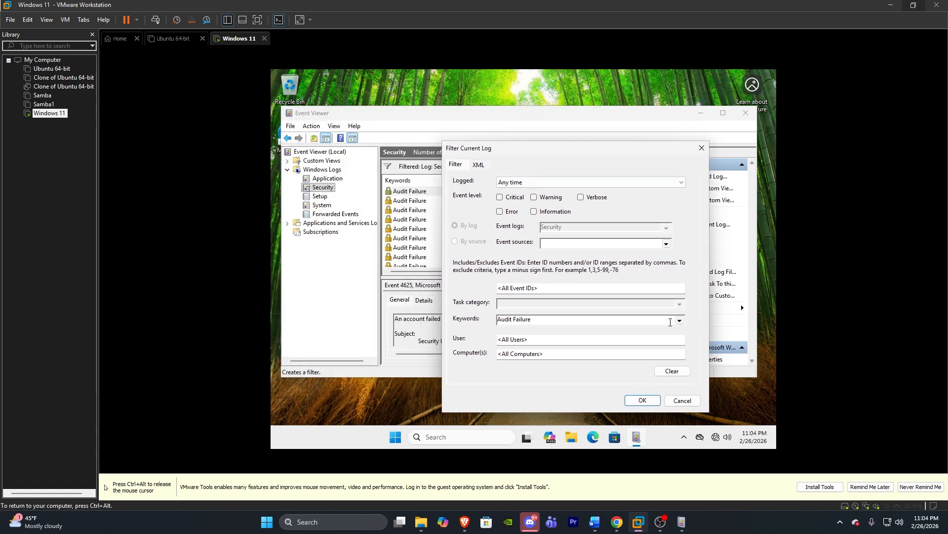
left_click(680, 320)
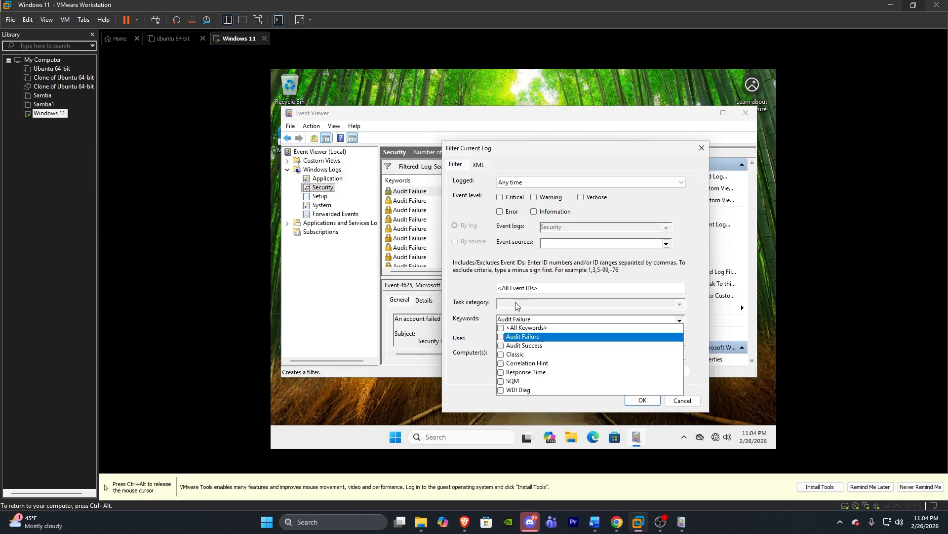
left_click(544, 289)
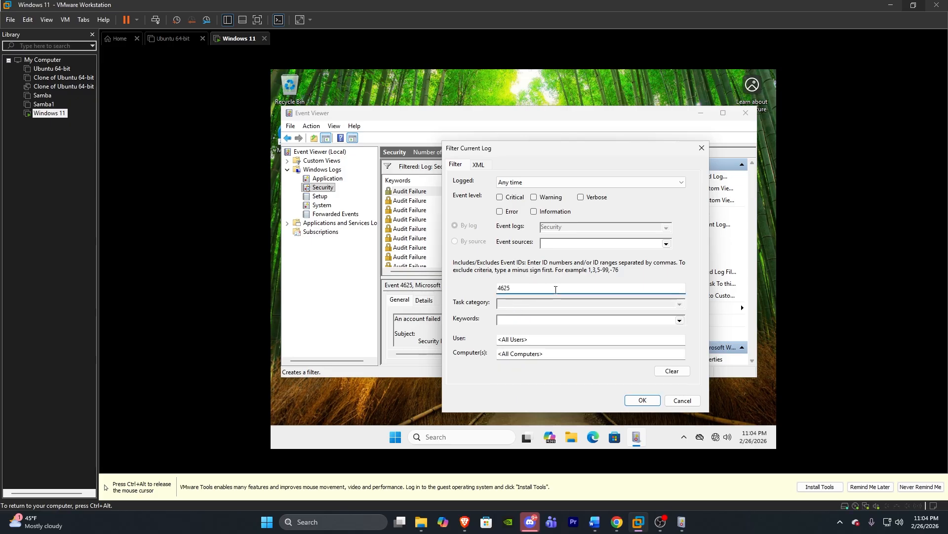
left_click(642, 400)
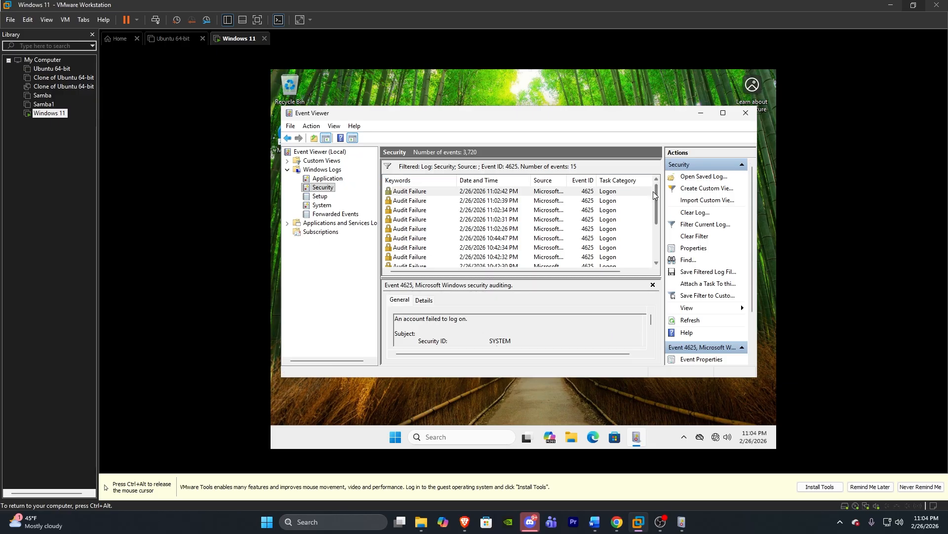
Examine the dates and times of the filtered failed logon events, down to the oldest entries from 2/25/2026
scroll(654, 195, "down", 1)
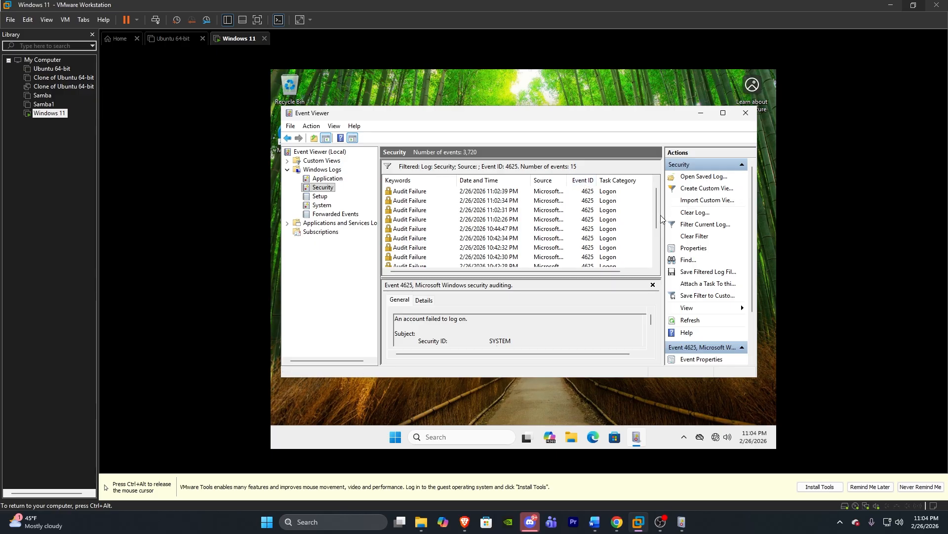
left_click(659, 262)
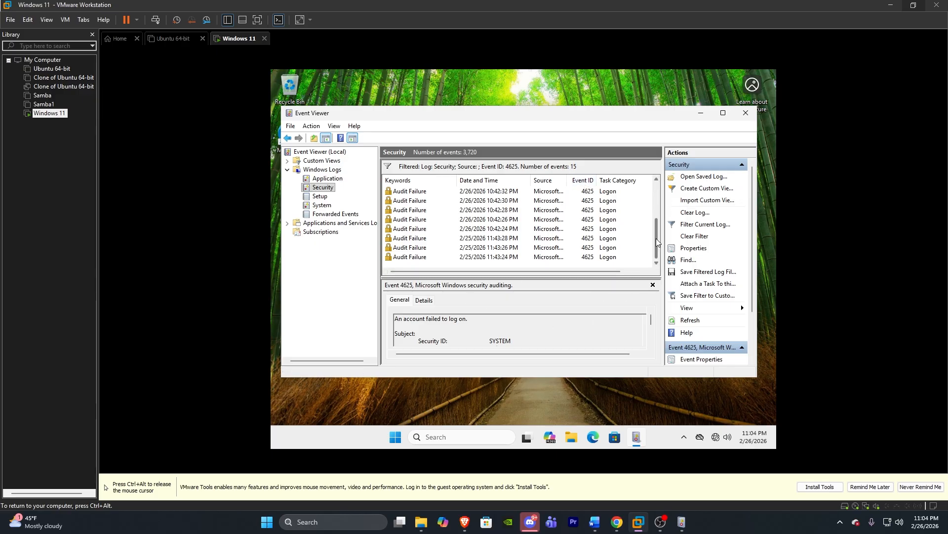
left_click(408, 258)
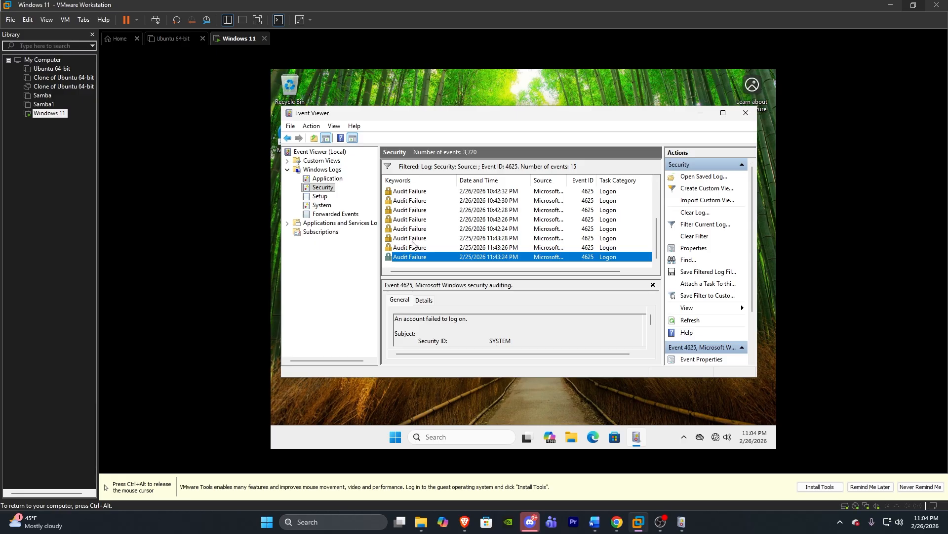
left_click(414, 247)
left_click(419, 256)
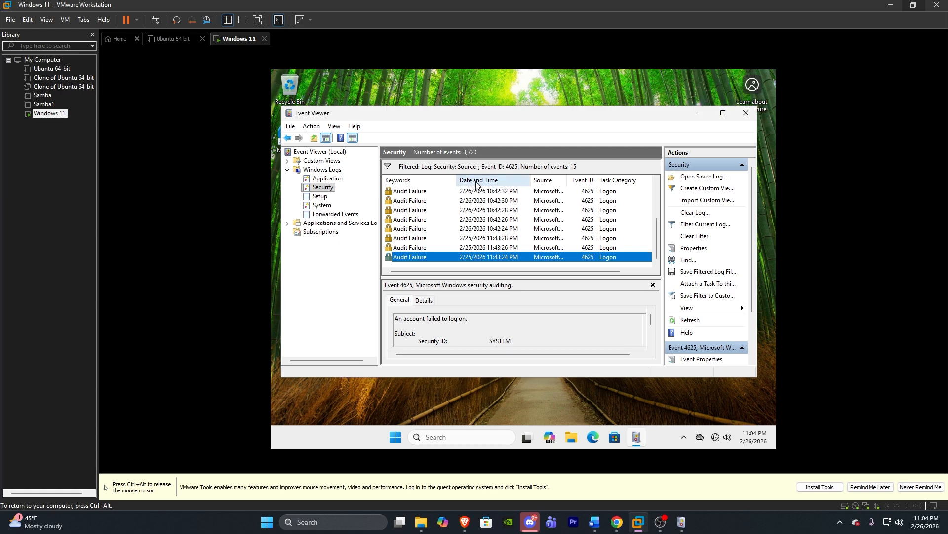
left_click(467, 247)
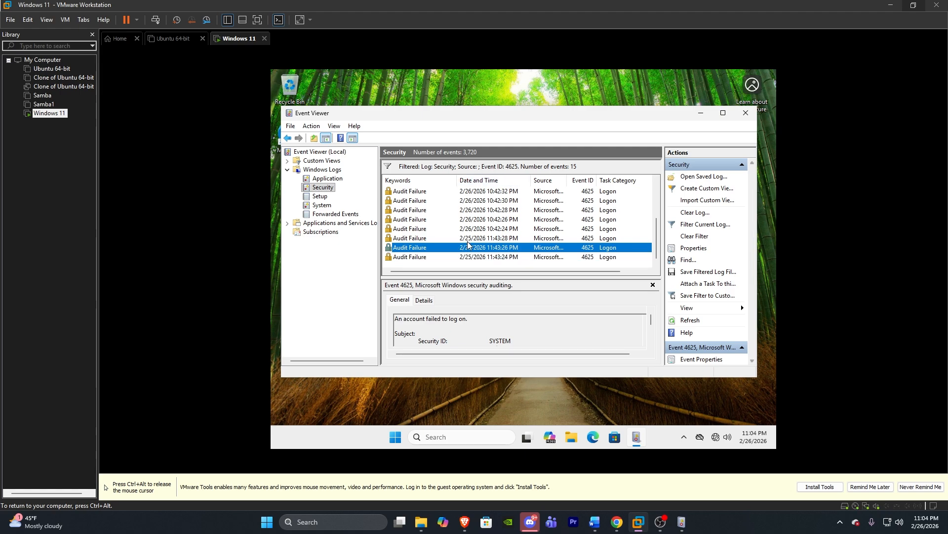
left_click(467, 240)
left_click(428, 259)
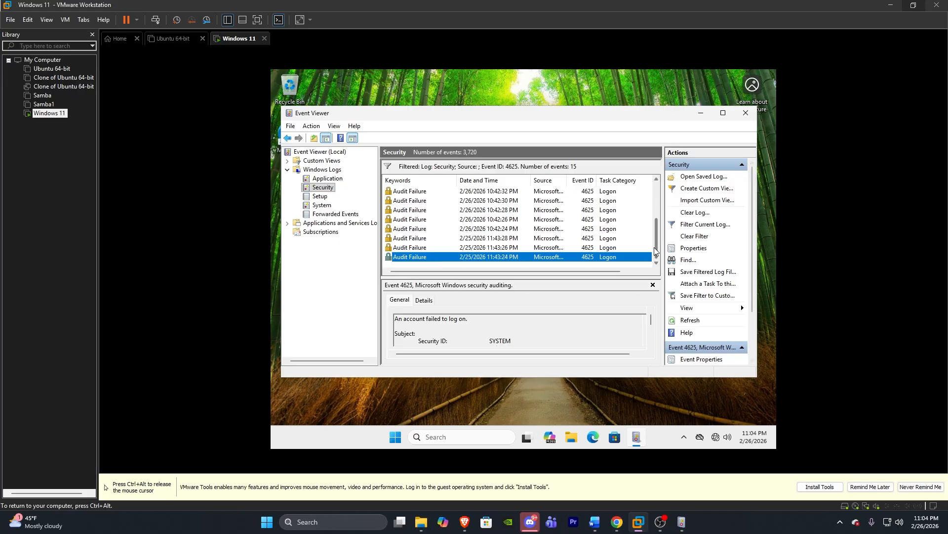
Examine the dates and times of the 2/26/2026 failed logon events, up to the newest entry
left_click(498, 230)
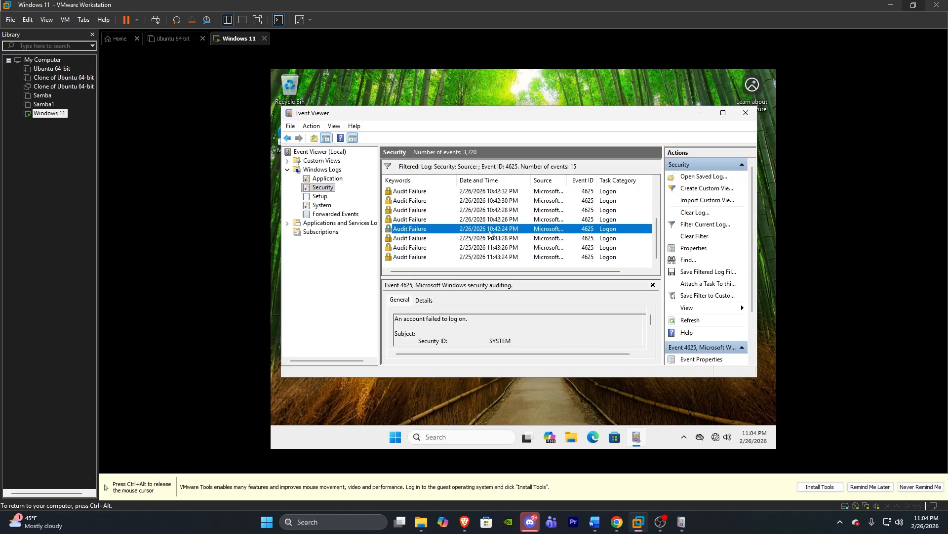
scroll(497, 234, "up", 1)
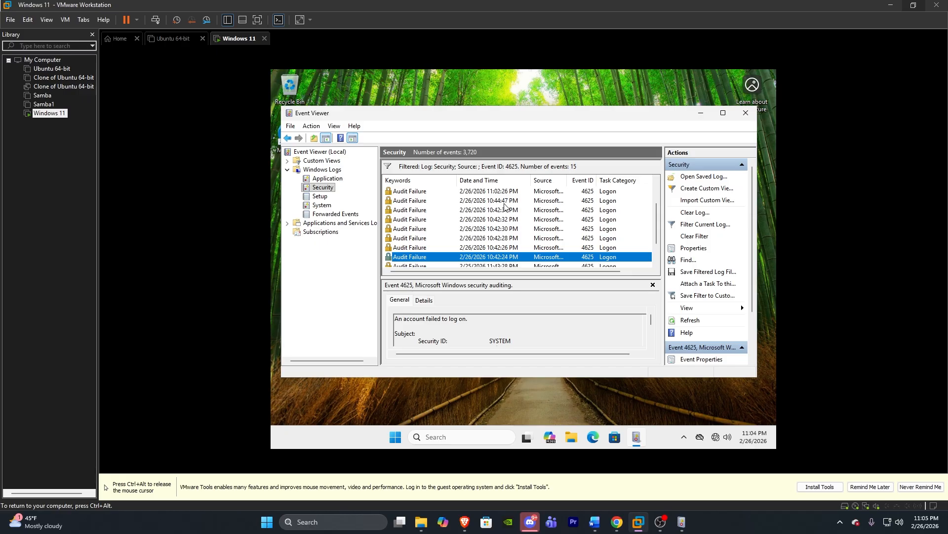
scroll(506, 206, "up", 2)
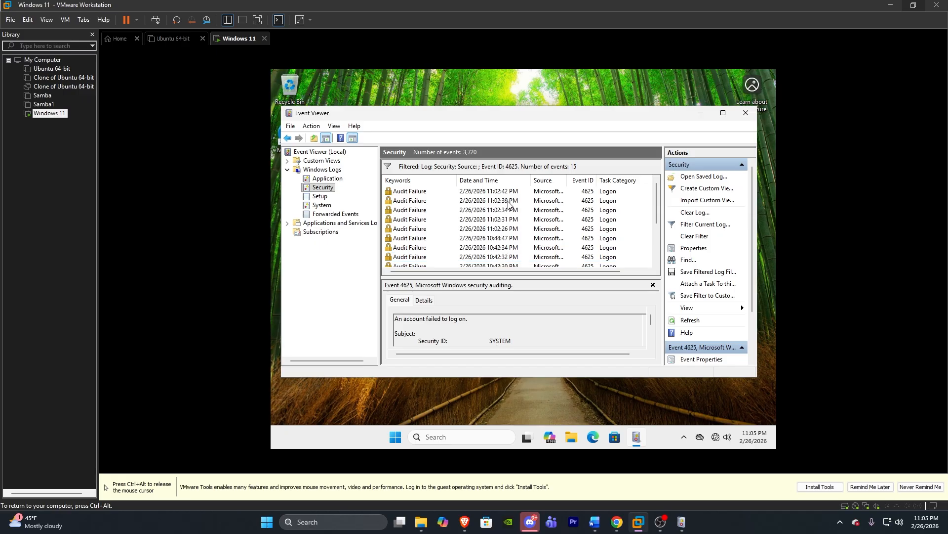
left_click(497, 231)
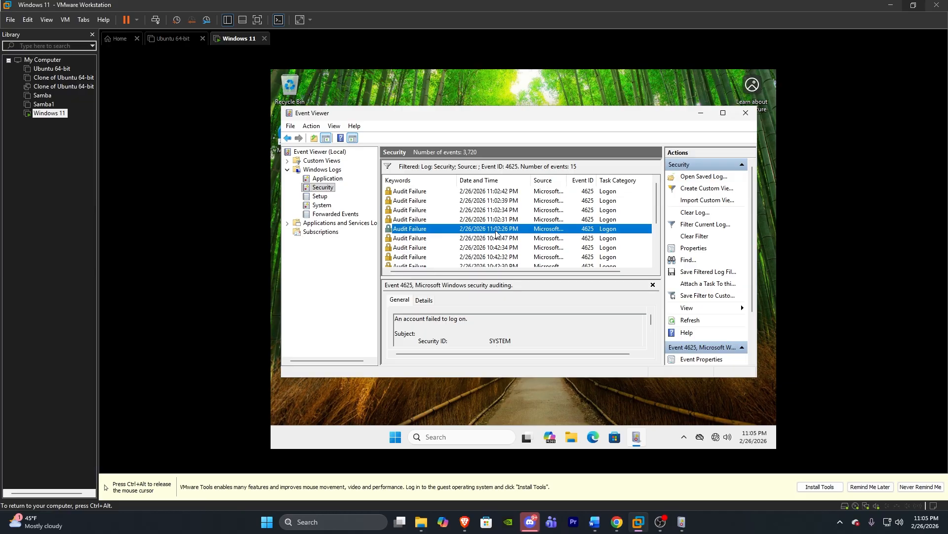
left_click(491, 194)
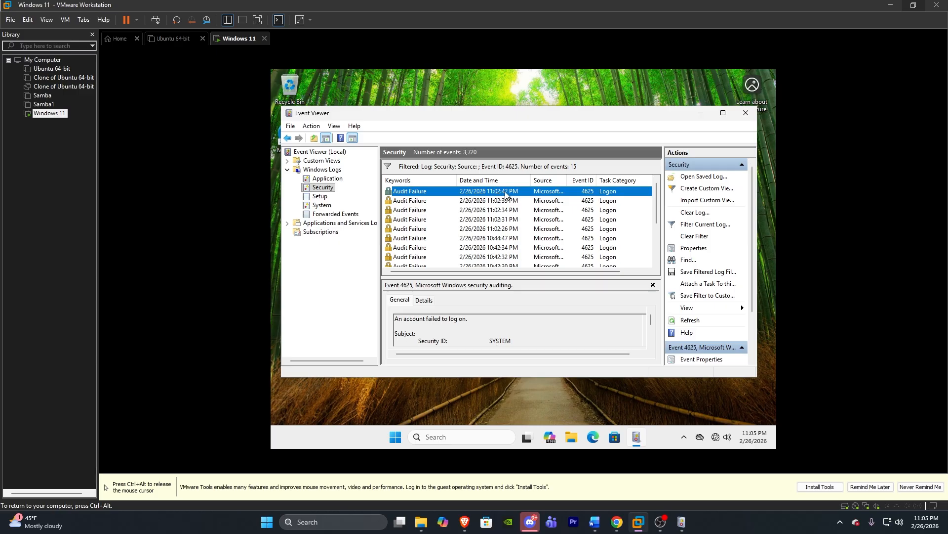
Extend the Security log filter to include event ID 4624 alongside 4625
key("super+shift+Up")
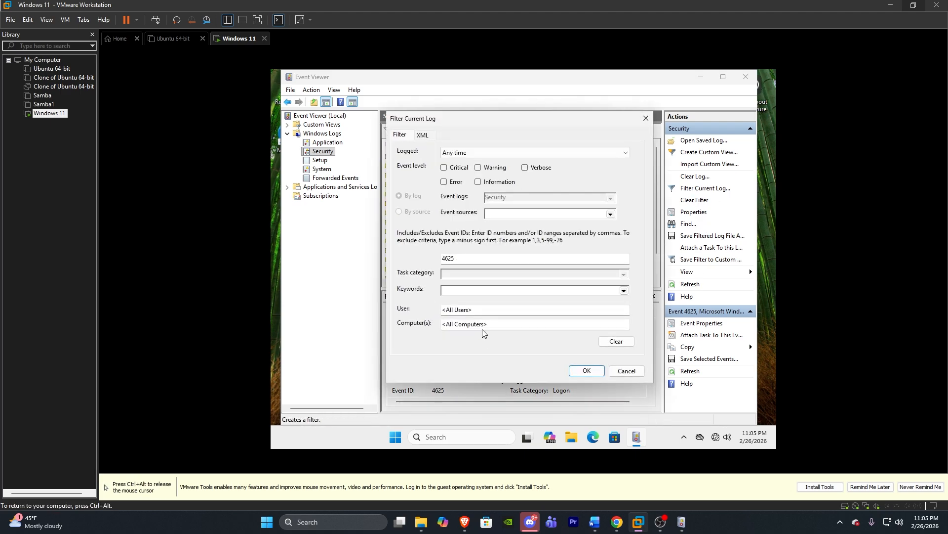
left_click(624, 291)
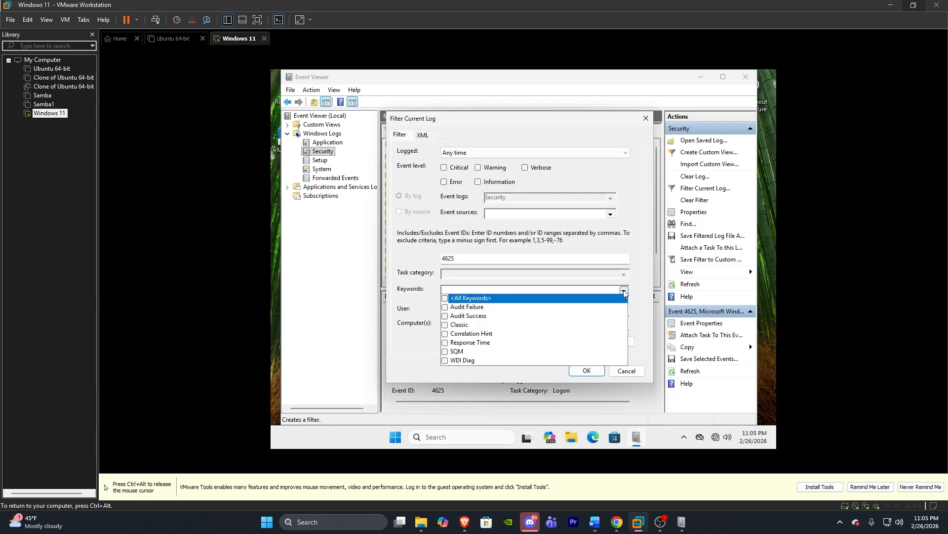
left_click(623, 291)
left_click(486, 260)
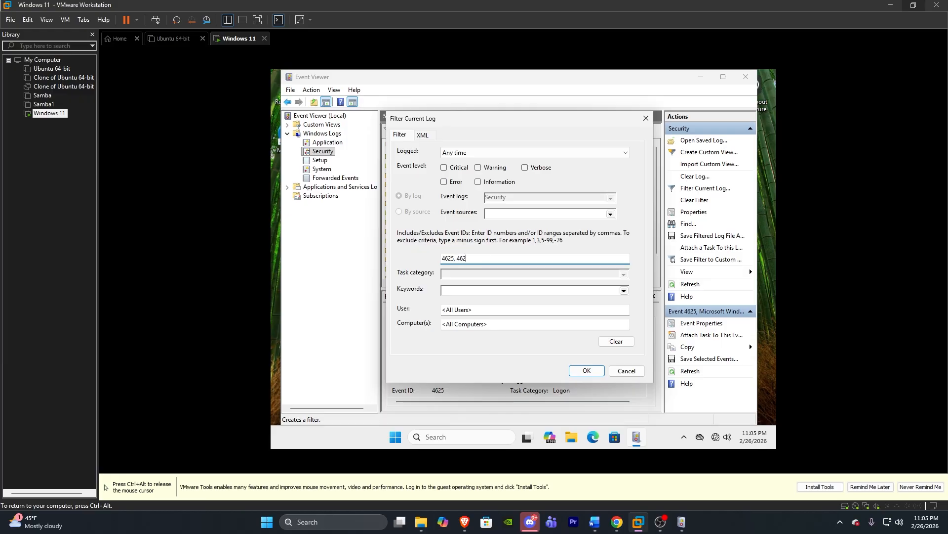
left_click(586, 371)
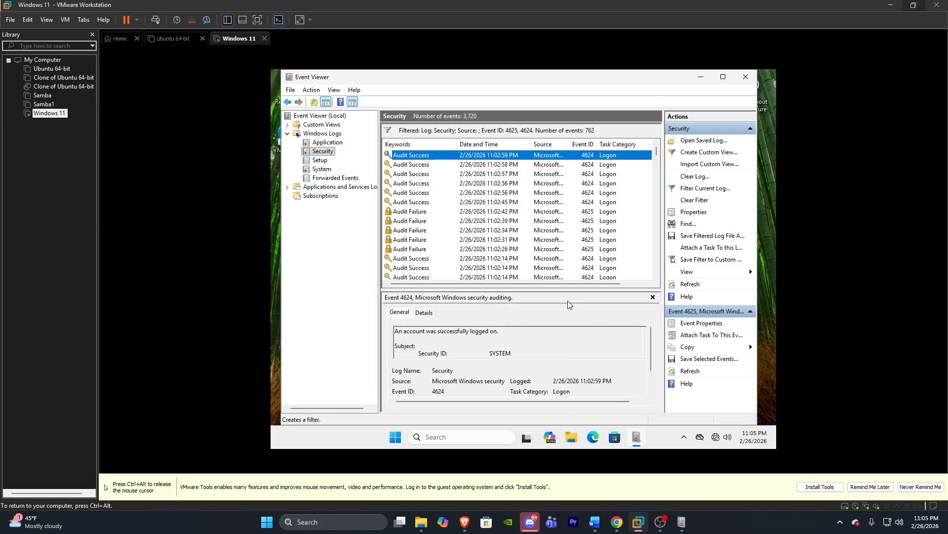
Compare the 11:02:42 PM audit failure with the successful logon that follows it, and close Event Viewer
left_click(420, 214)
left_click(498, 205)
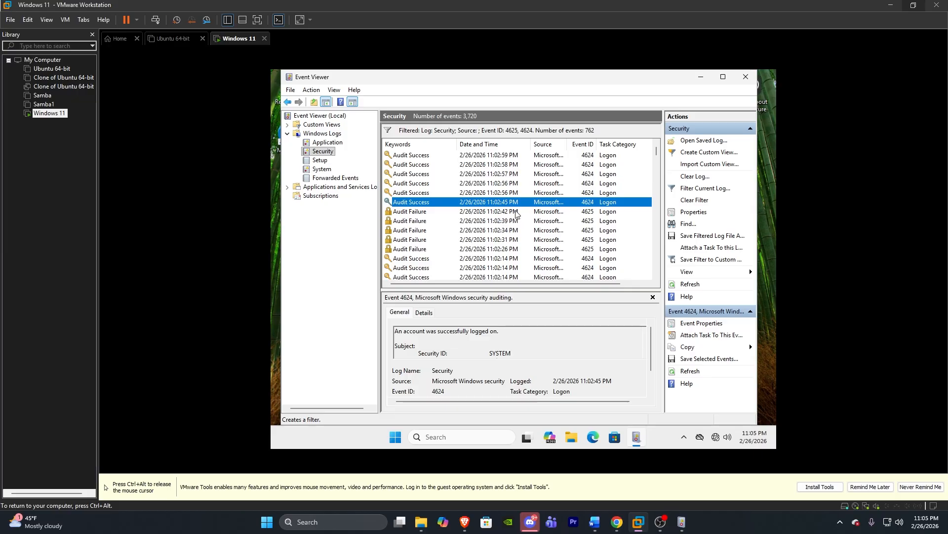
left_click(491, 211)
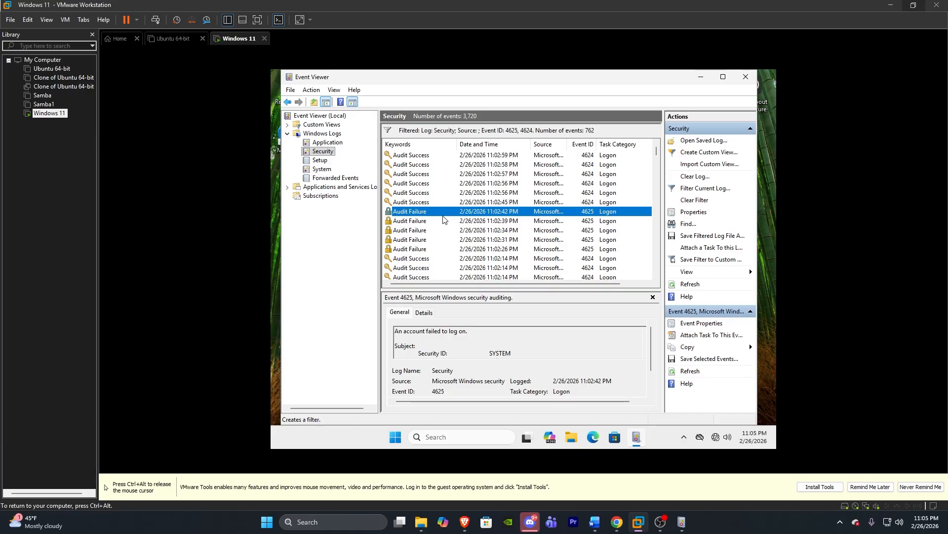
left_click(430, 202)
key("alt+F4")
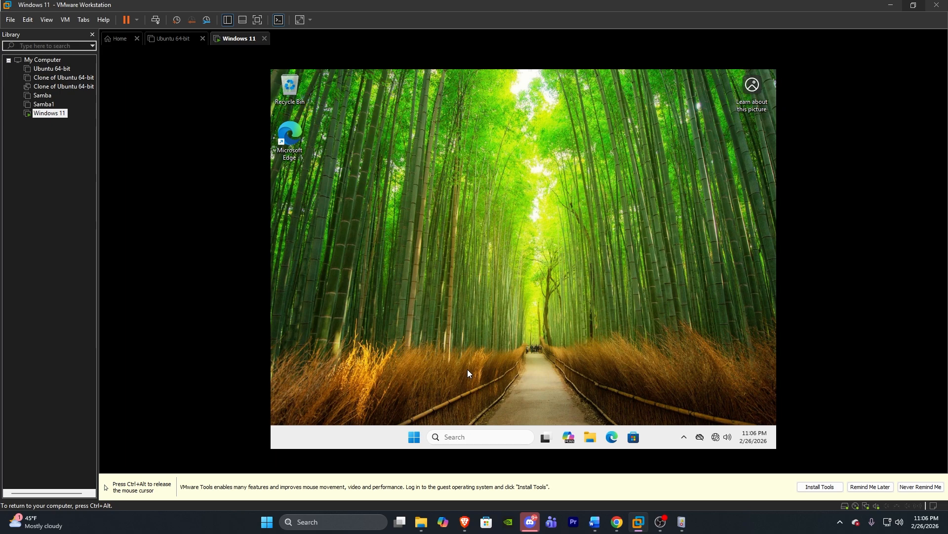
Open Local Security Policy by running secpol.msc and move its window toward the middle of the desktop
key("super+r")
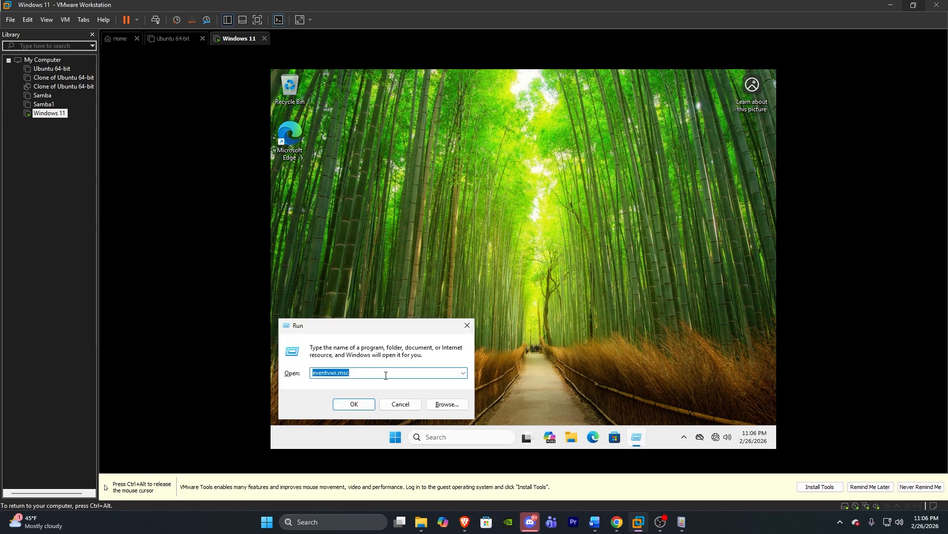
type("secpo")
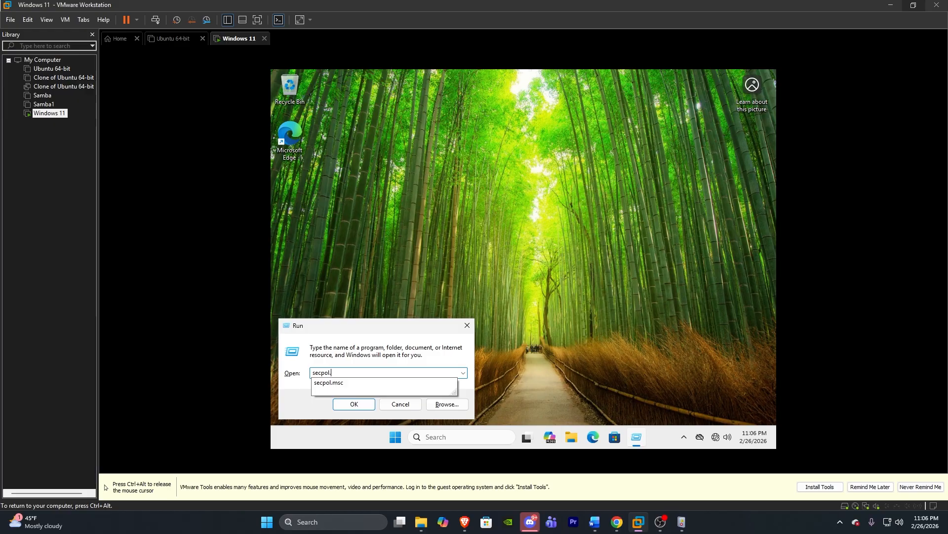
type("l.")
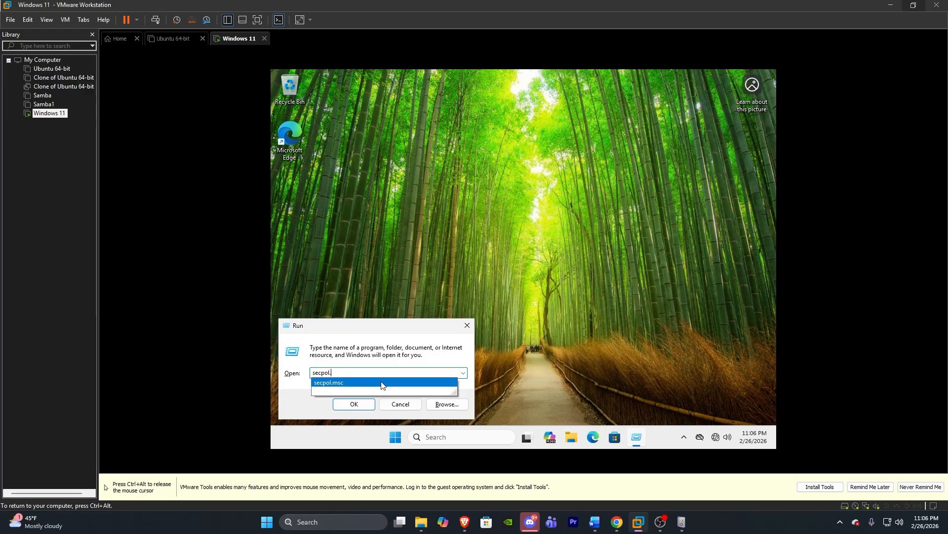
left_click(366, 404)
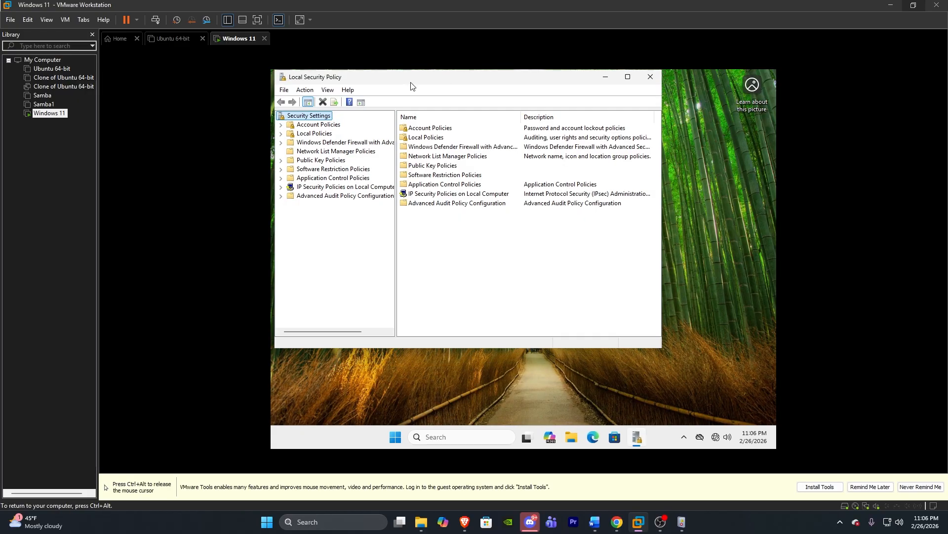
left_click_drag(412, 84, 445, 102)
Review the Password Policy and Account Lockout Policy settings under Account Policies, including lockout duration, threshold and counter reset
left_click(361, 144)
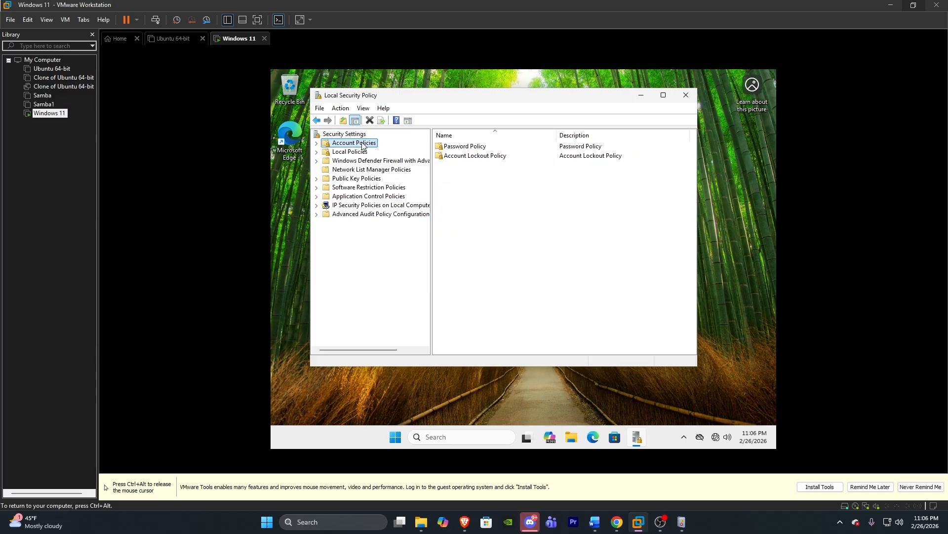
double_click(466, 147)
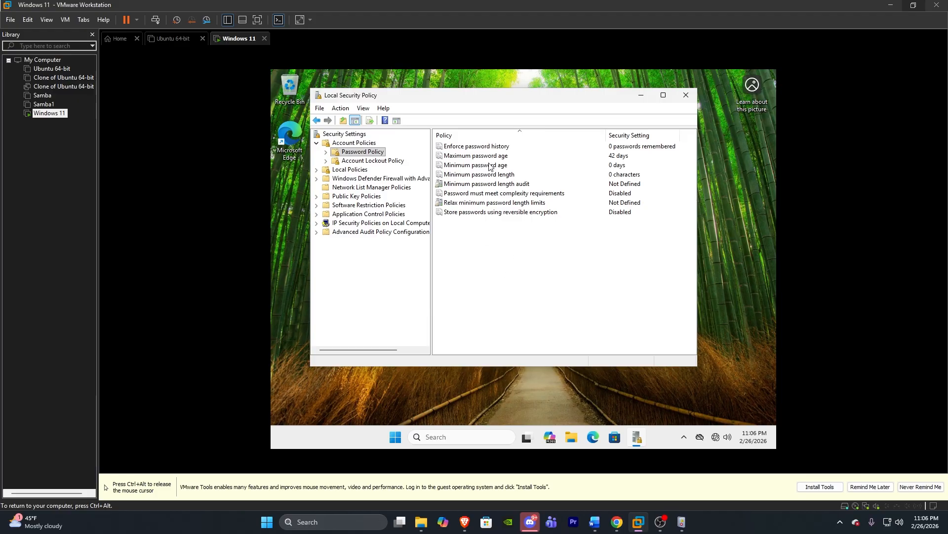
left_click(352, 162)
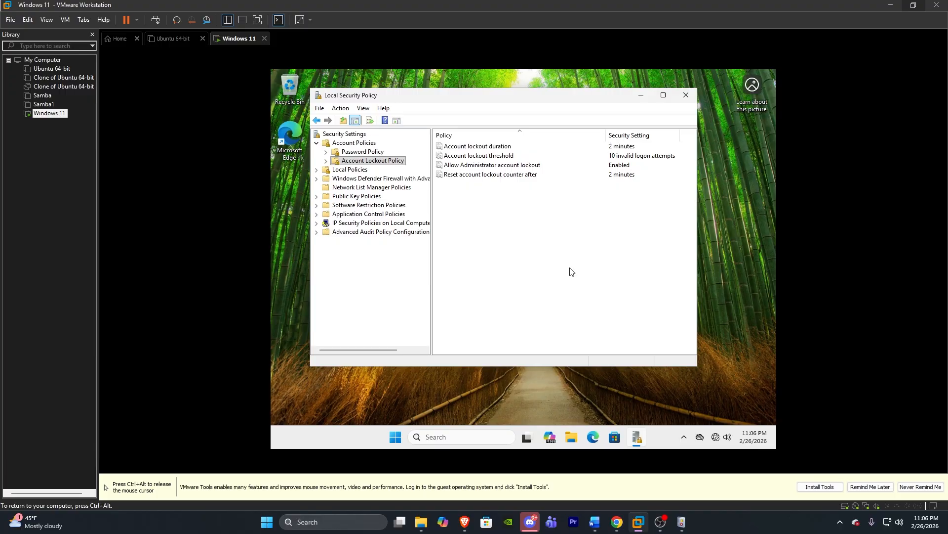
left_click(446, 147)
left_click(618, 157)
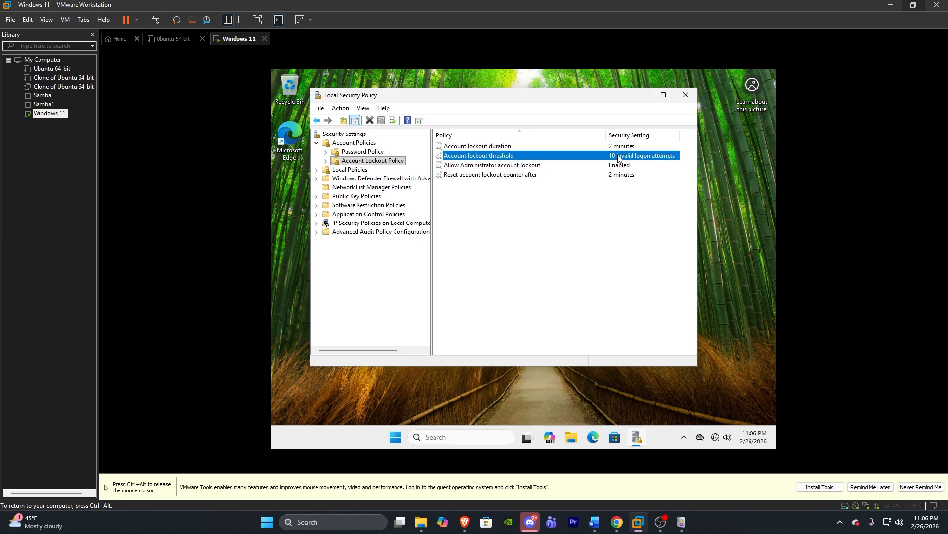
left_click(621, 146)
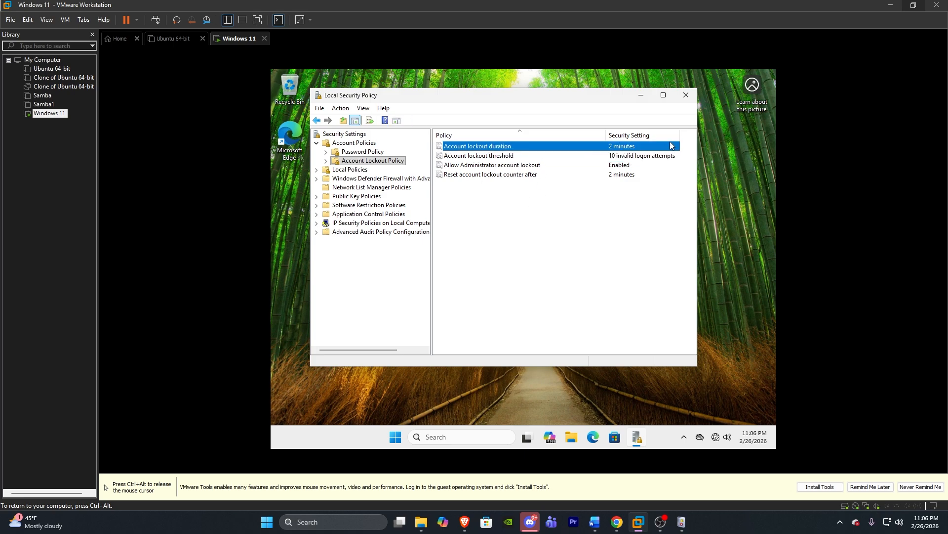
left_click(639, 175)
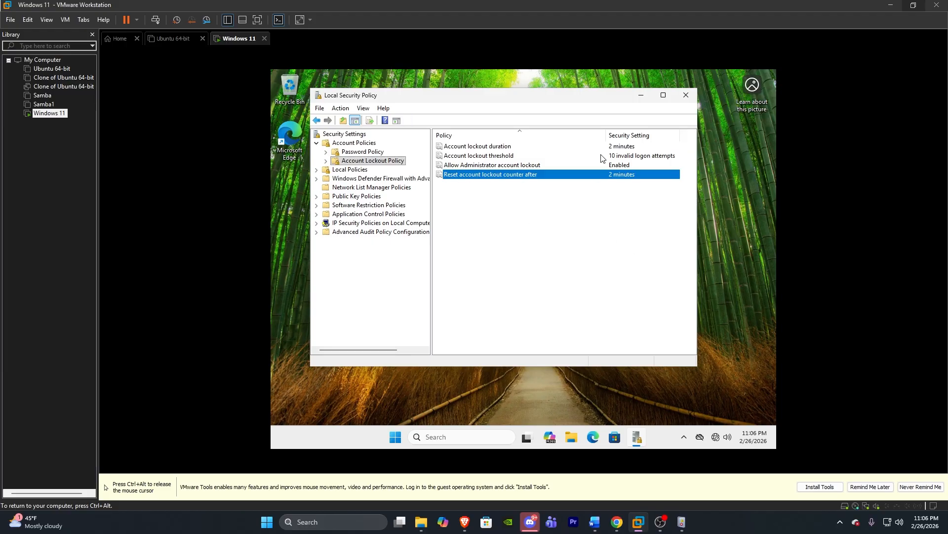
Set the account lockout threshold to 3 invalid logon attempts and close Local Security Policy
double_click(622, 158)
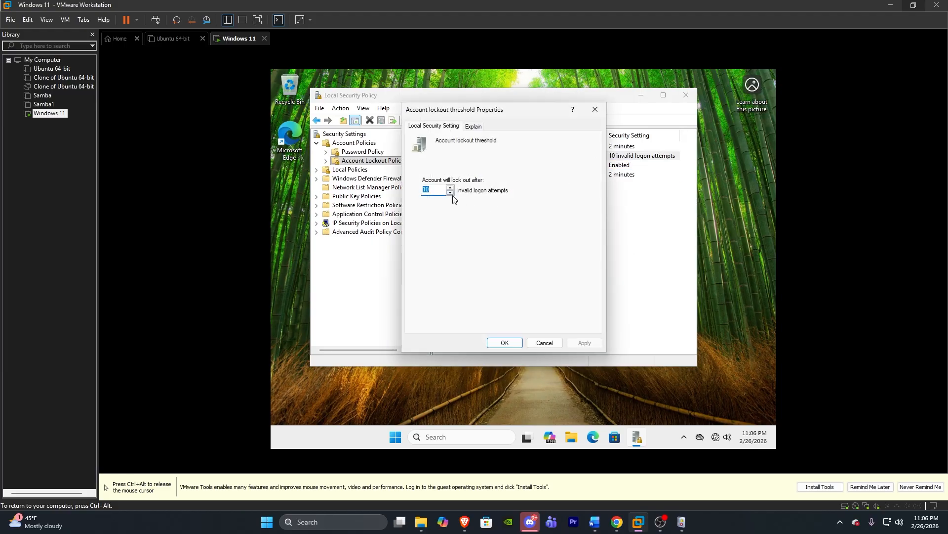
left_click(450, 193)
left_click(451, 193)
left_click(450, 194)
left_click(450, 193)
left_click(450, 194)
left_click(450, 194)
left_click(450, 194)
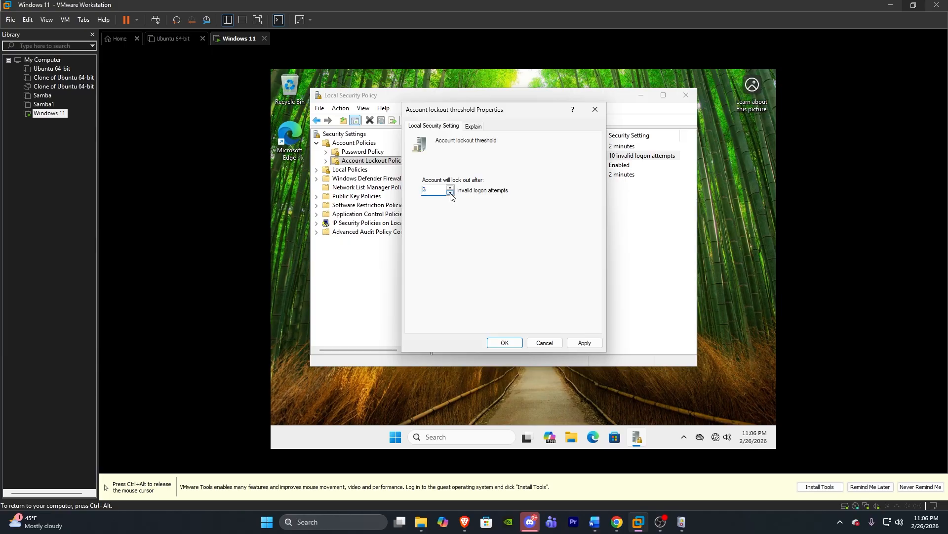
left_click(584, 343)
left_click(502, 346)
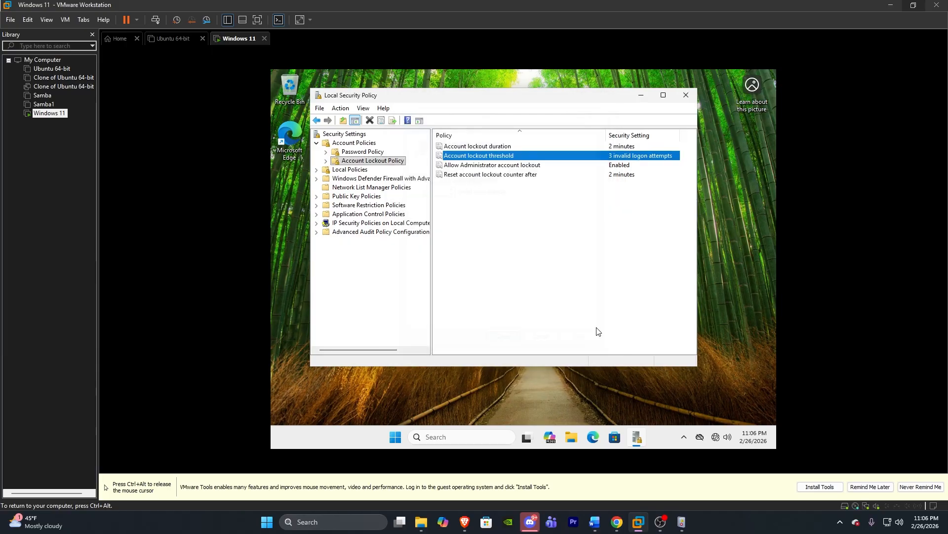
left_click(683, 96)
Sign out of the current Windows account
left_click(414, 437)
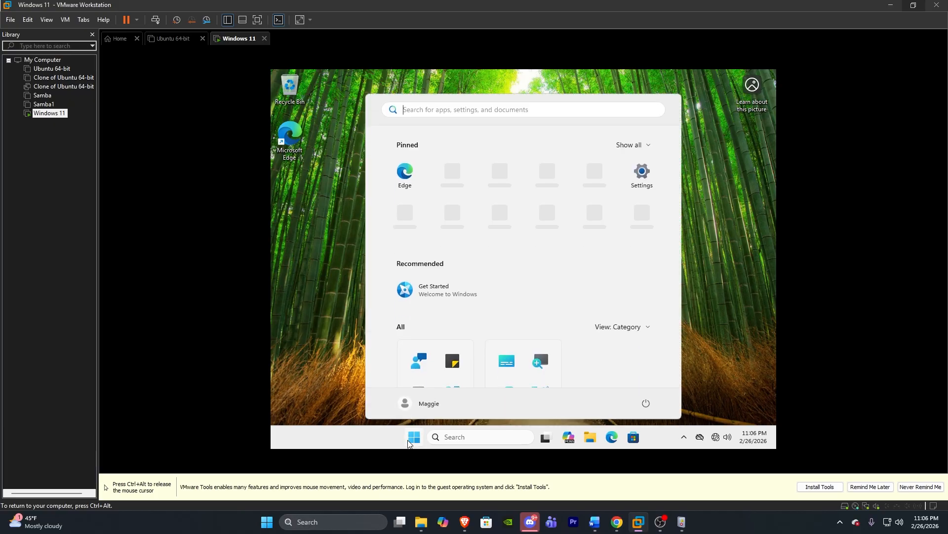
left_click(429, 403)
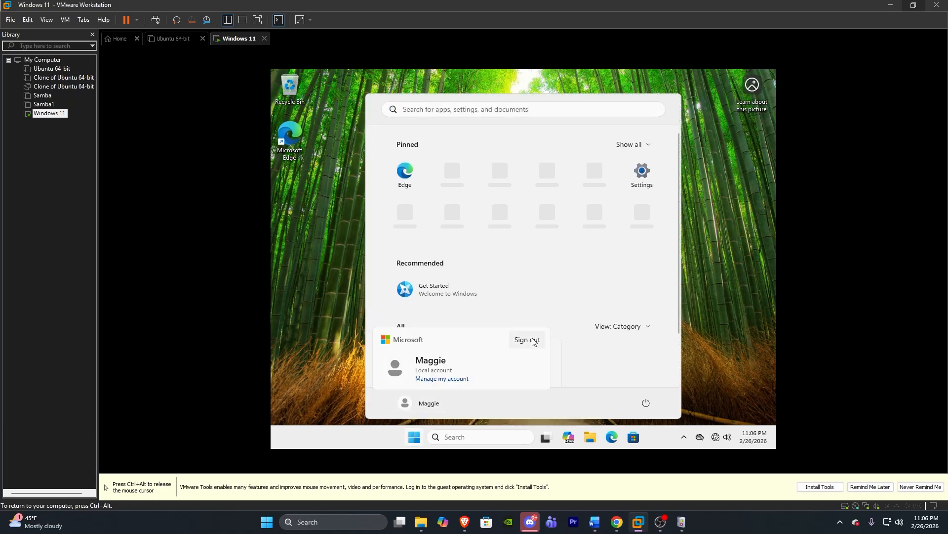
left_click(528, 340)
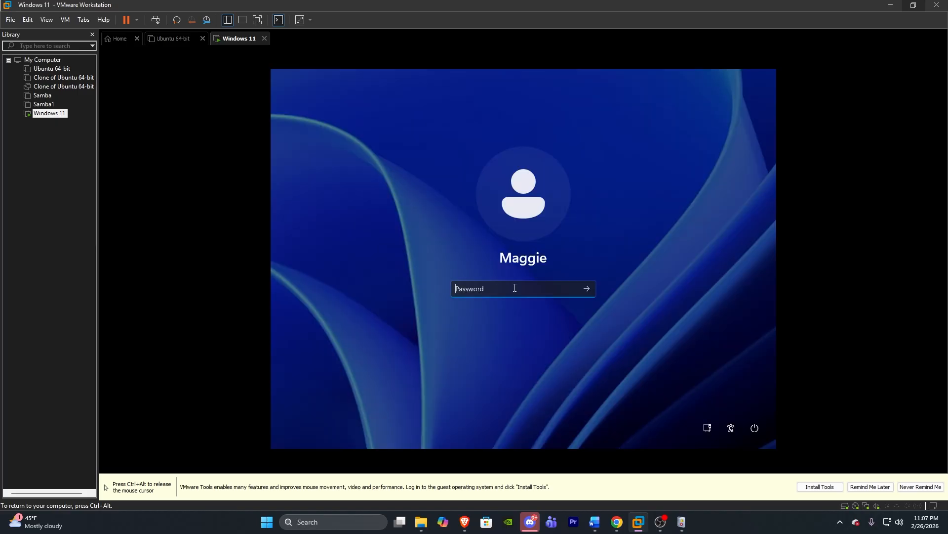
Repeatedly enter incorrect account passwords at the sign-in screen to test the account lockout policy
type("••••••••••••")
left_click(587, 289)
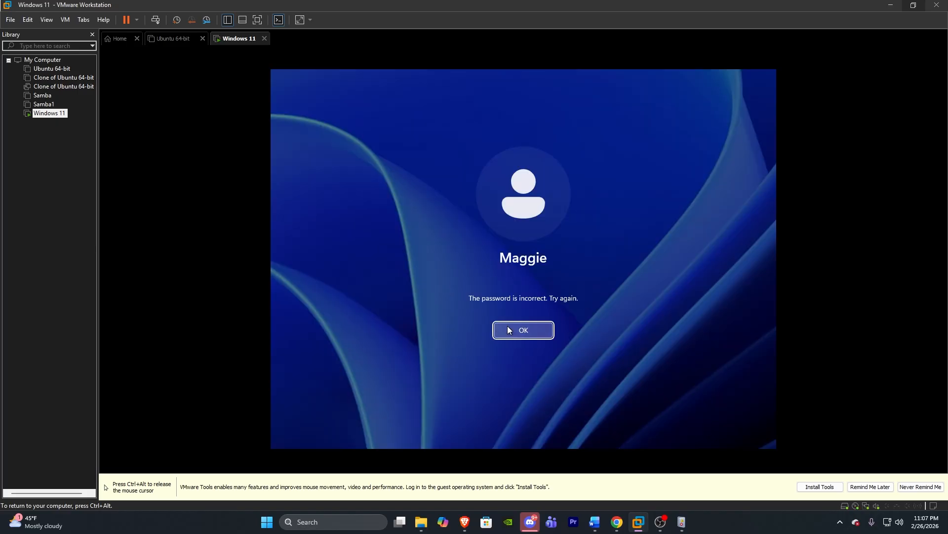
left_click(508, 330)
type("••••••••")
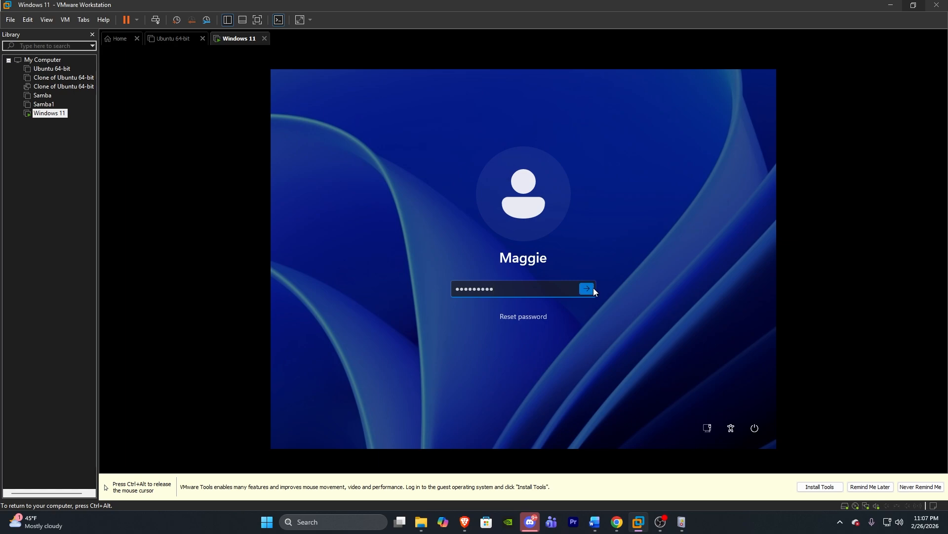
left_click(593, 290)
left_click(502, 329)
type("••••••")
left_click(588, 290)
left_click(540, 332)
type("••••••")
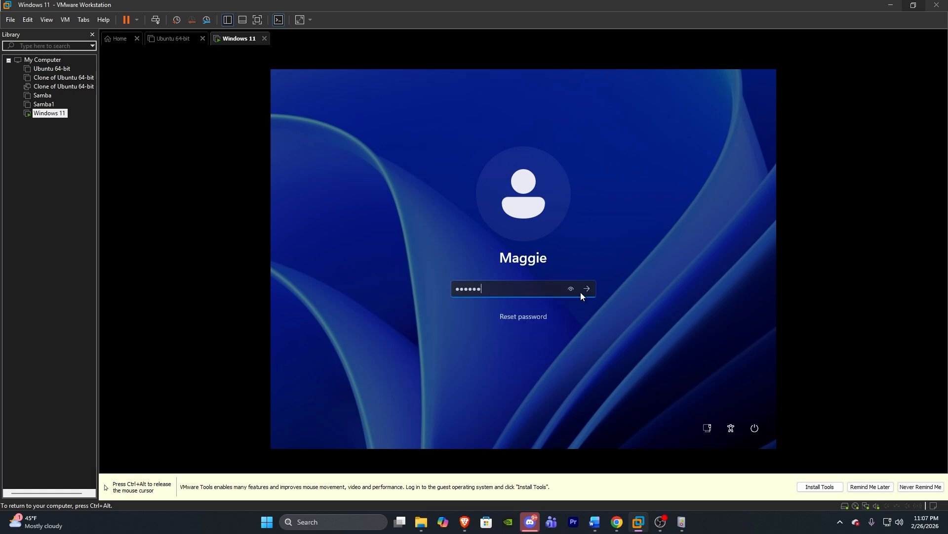
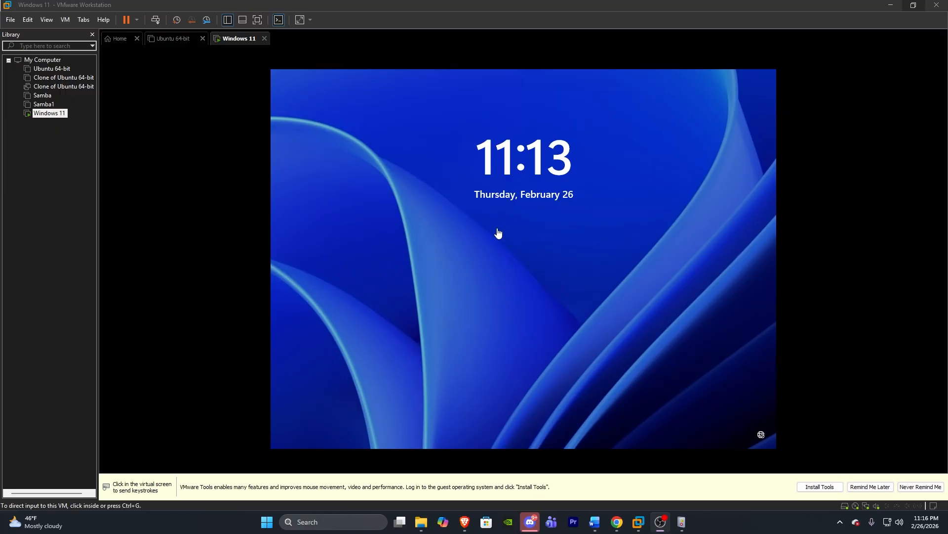
Dismiss the lock screen and sign in with the account password
left_click(497, 228)
left_click(493, 203)
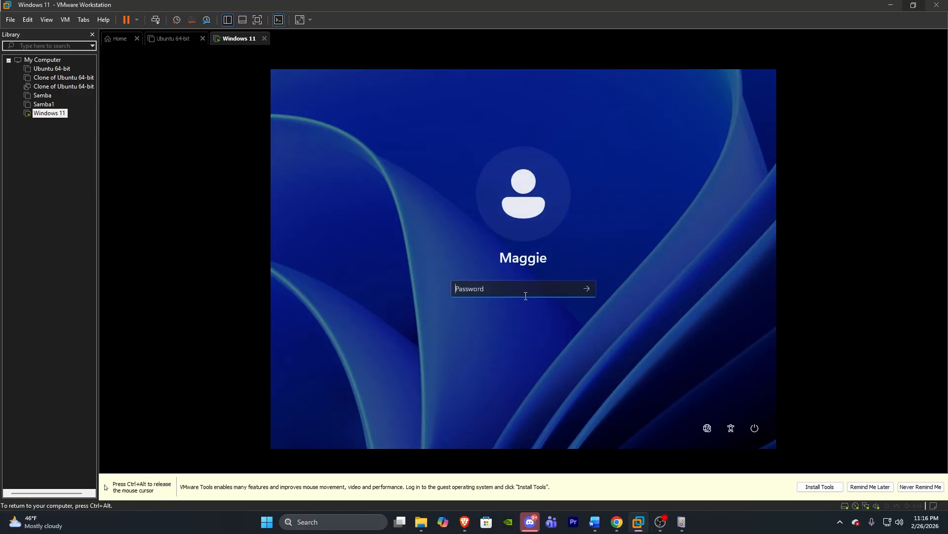
type("*********")
left_click(588, 288)
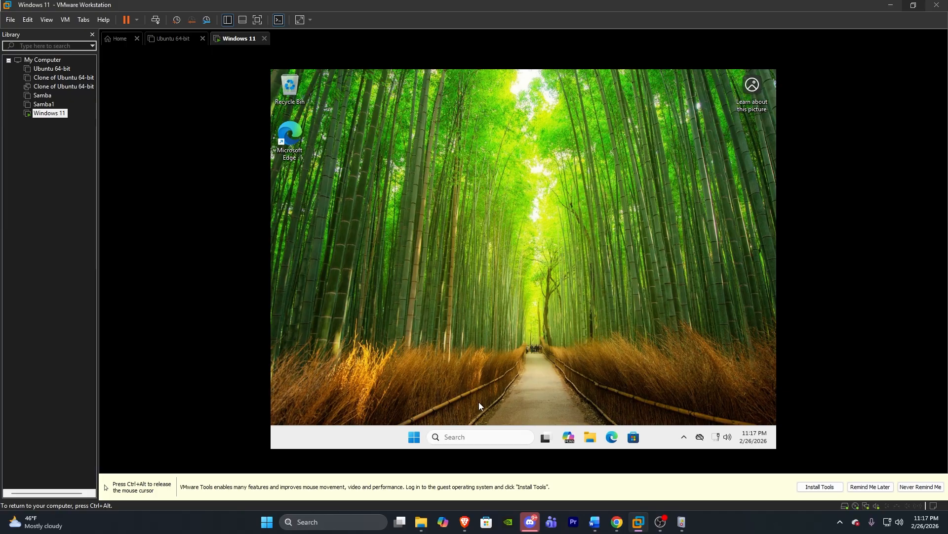
Launch Event Viewer by running eventvwr.msc
key("super+r")
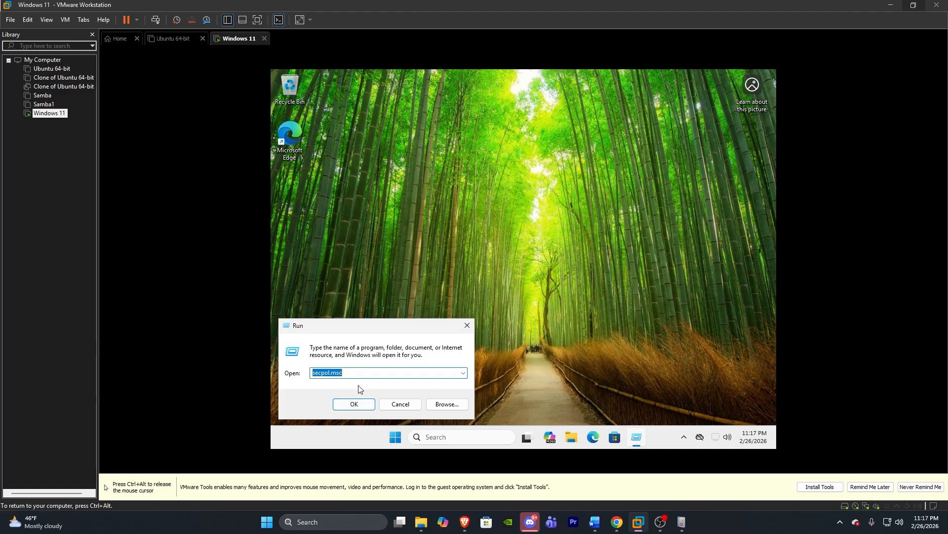
type("event")
key("Down")
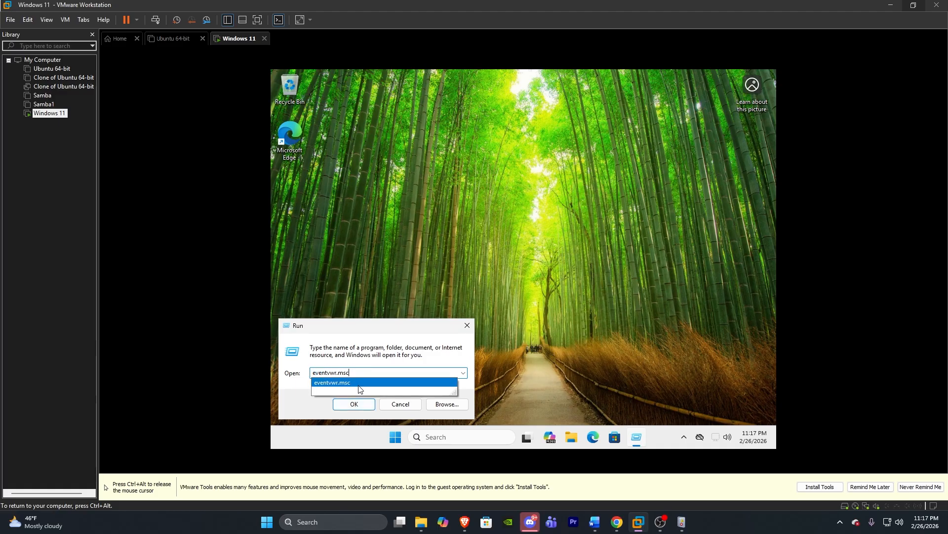
key("Return")
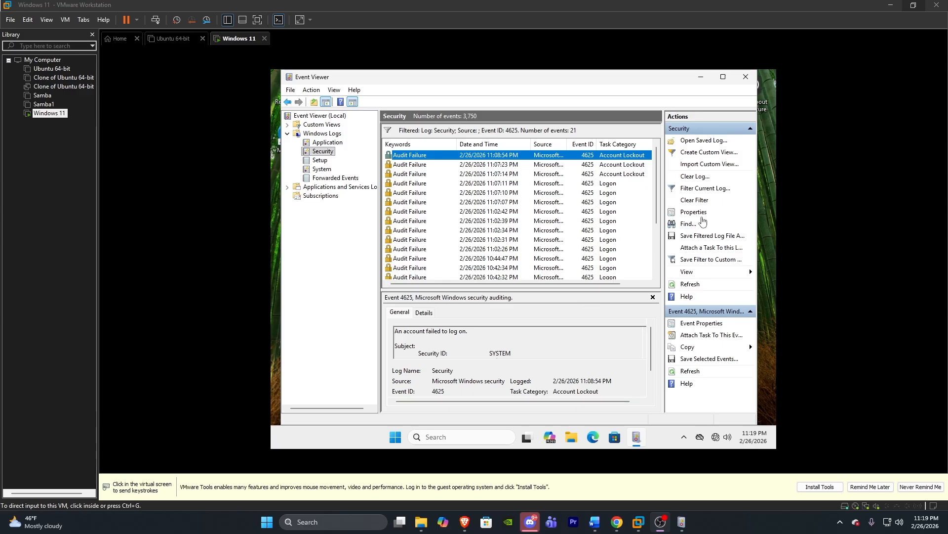
left_click(693, 189)
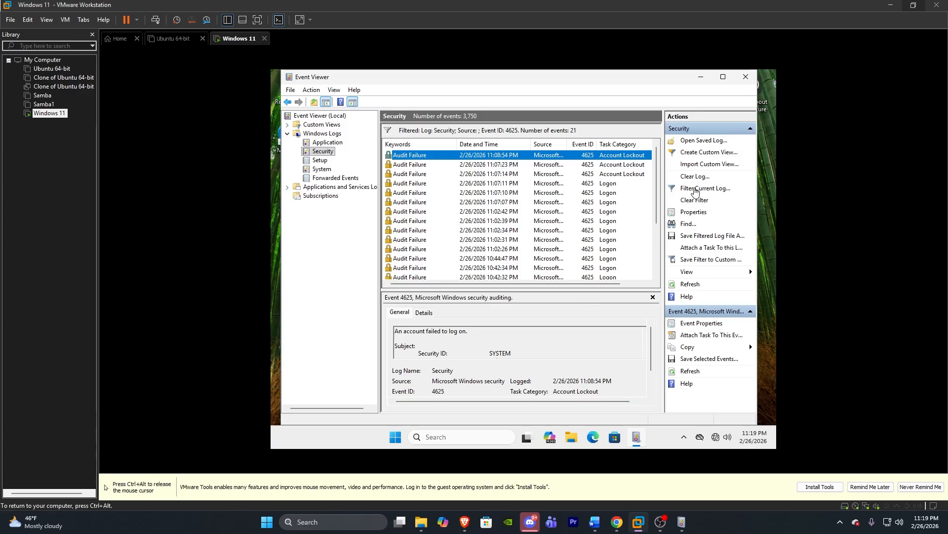
left_click(719, 193)
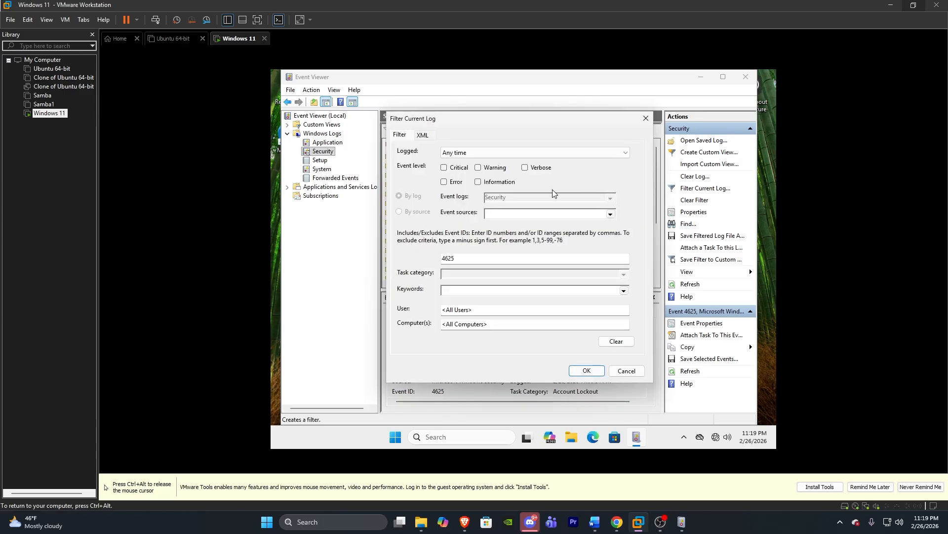
left_click(465, 261)
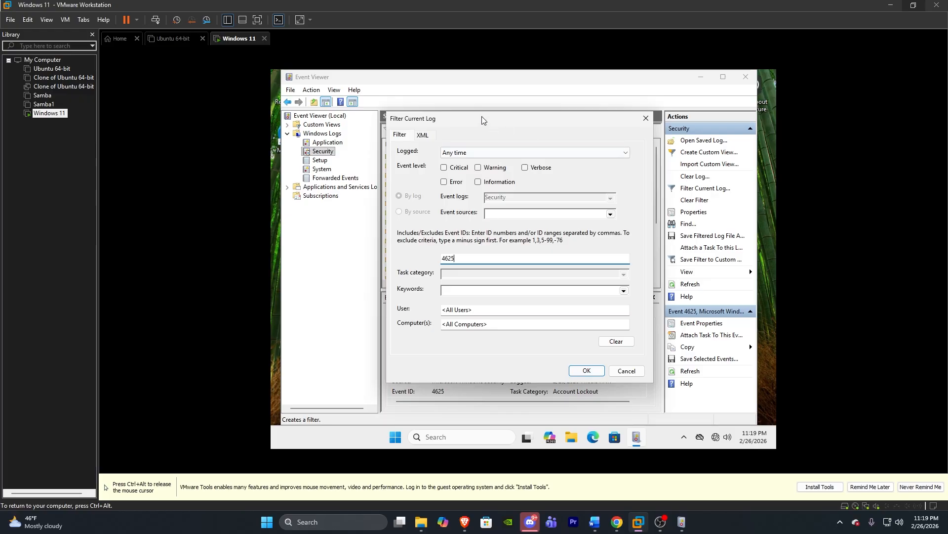
left_click_drag(482, 121, 568, 120)
left_click_drag(548, 257, 522, 260)
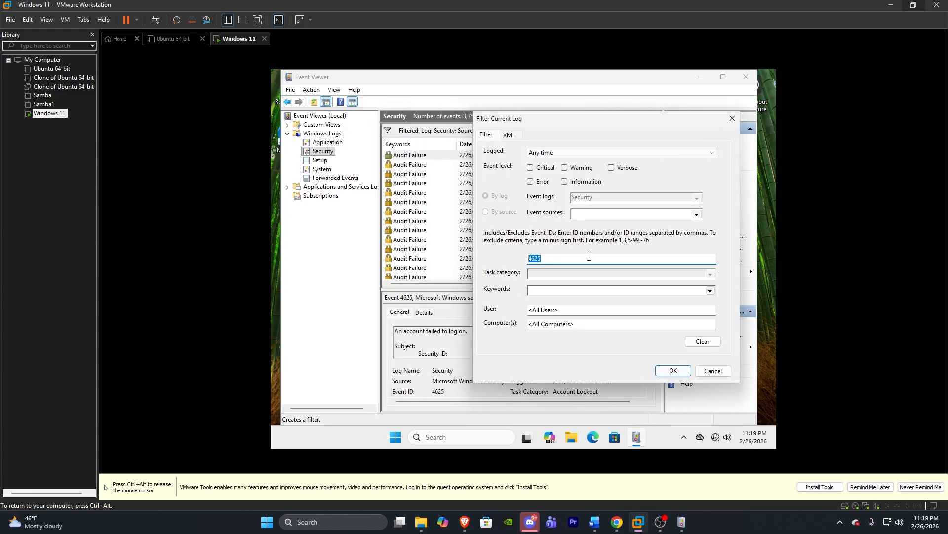
left_click(665, 292)
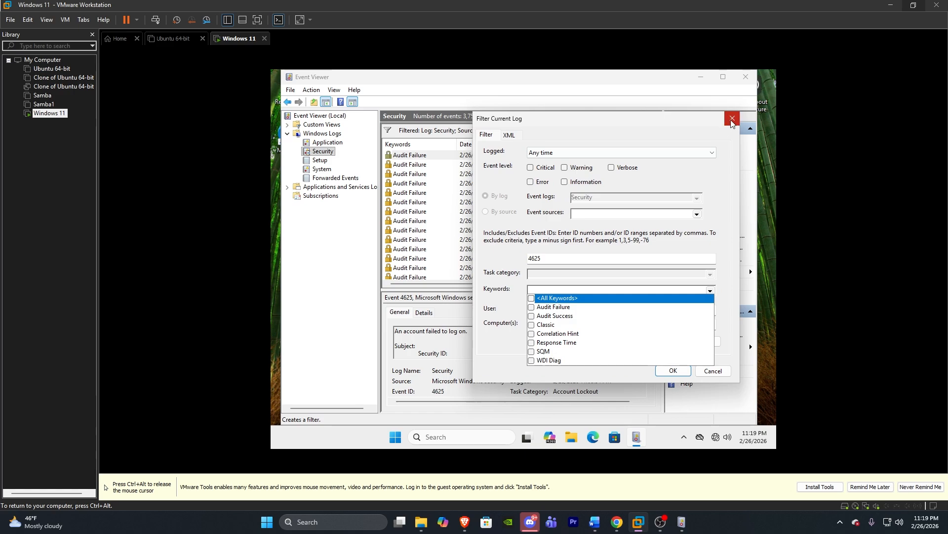
left_click(570, 127)
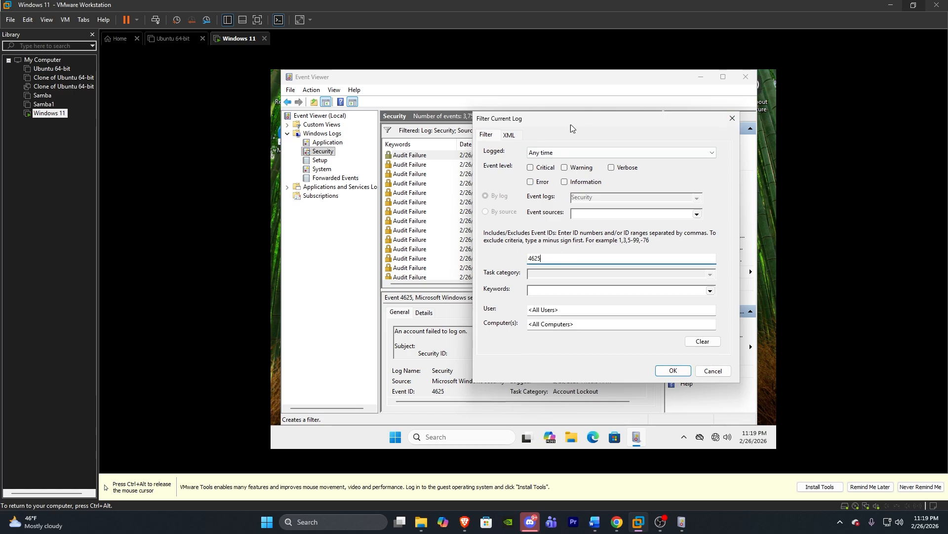
left_click_drag(570, 124, 487, 244)
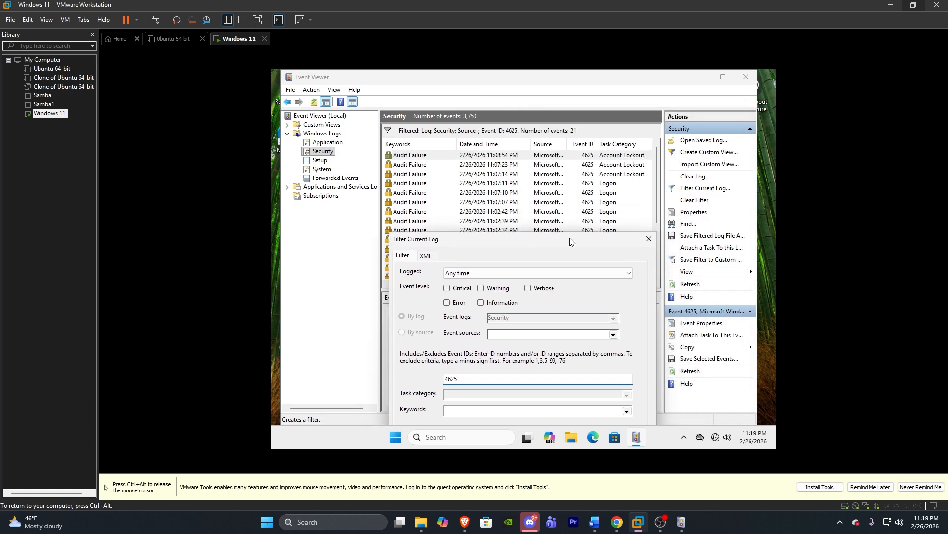
left_click_drag(552, 240, 545, 128)
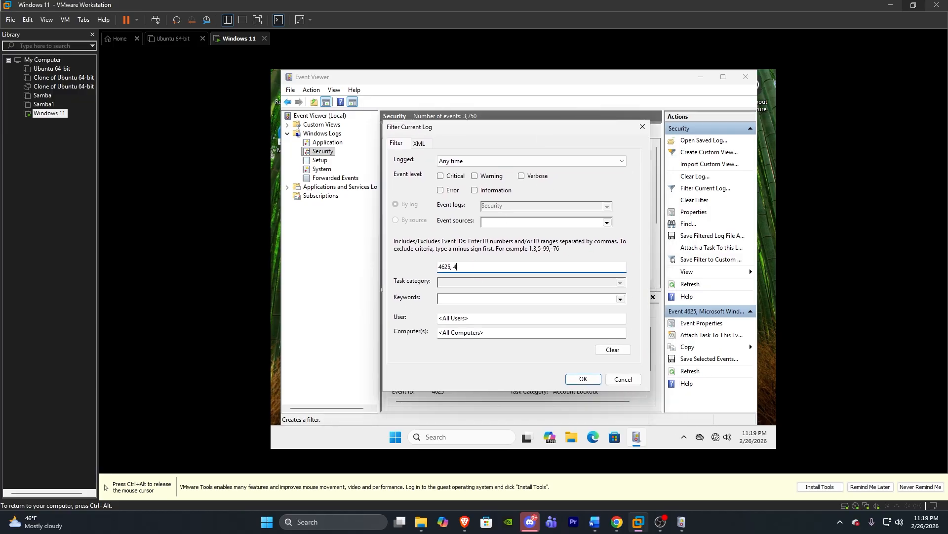
type("0")
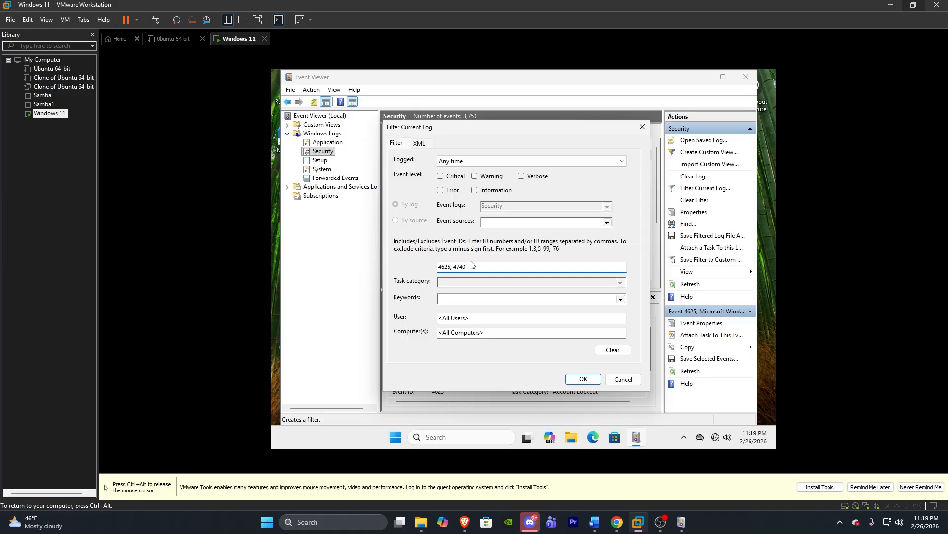
left_click_drag(469, 267, 453, 268)
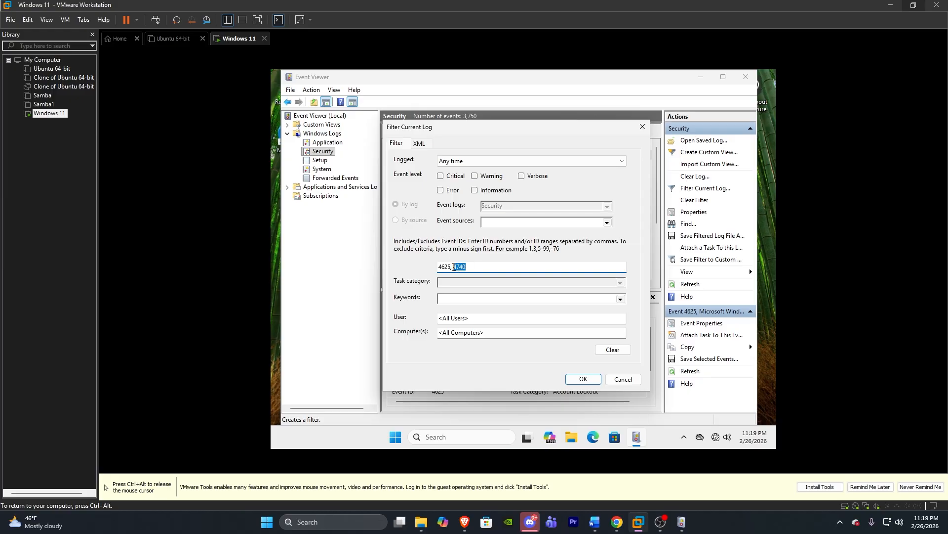
left_click(642, 127)
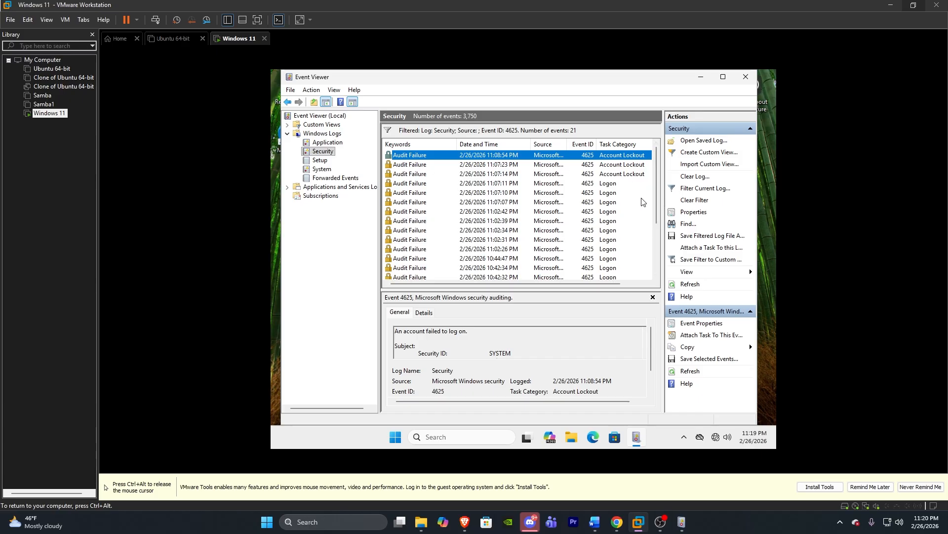
Examine the filtered 4625 audit failures, comparing the dates, times and task categories of the Account Lockout and Logon entries
scroll(644, 202, "down", 1)
scroll(660, 225, "down", 2)
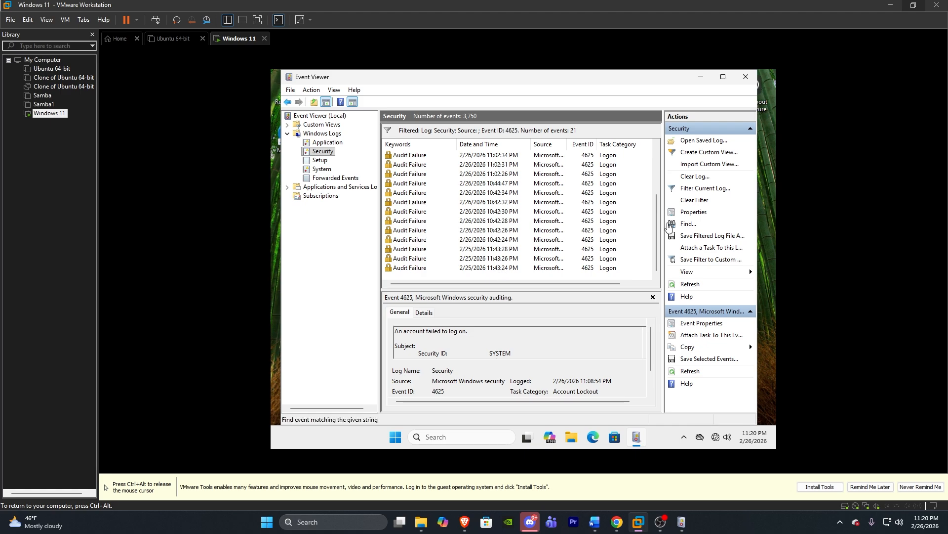
scroll(652, 178, "up", 3)
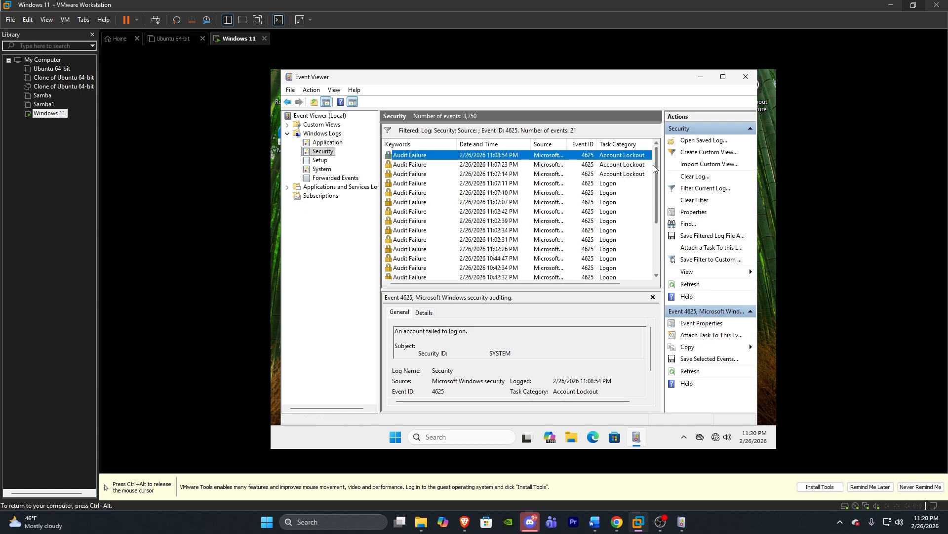
left_click(621, 173)
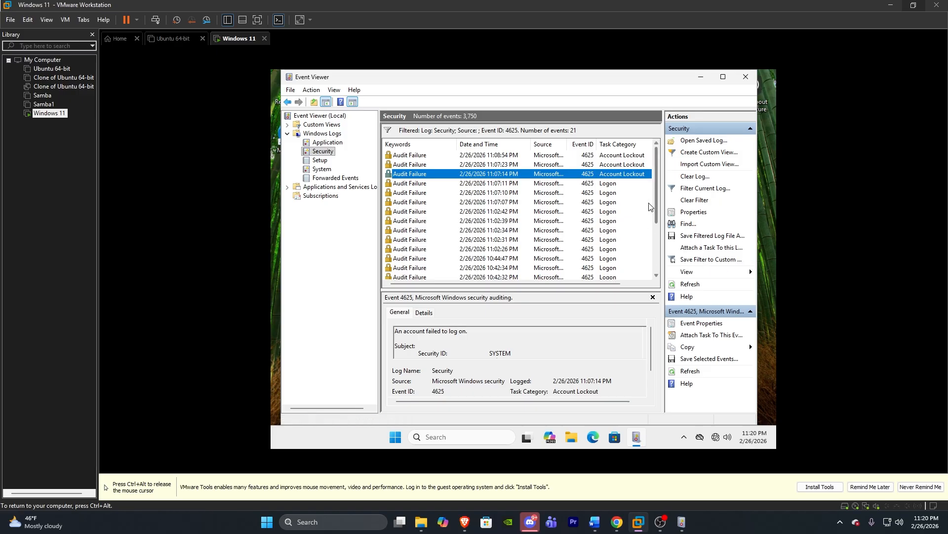
left_click(640, 155)
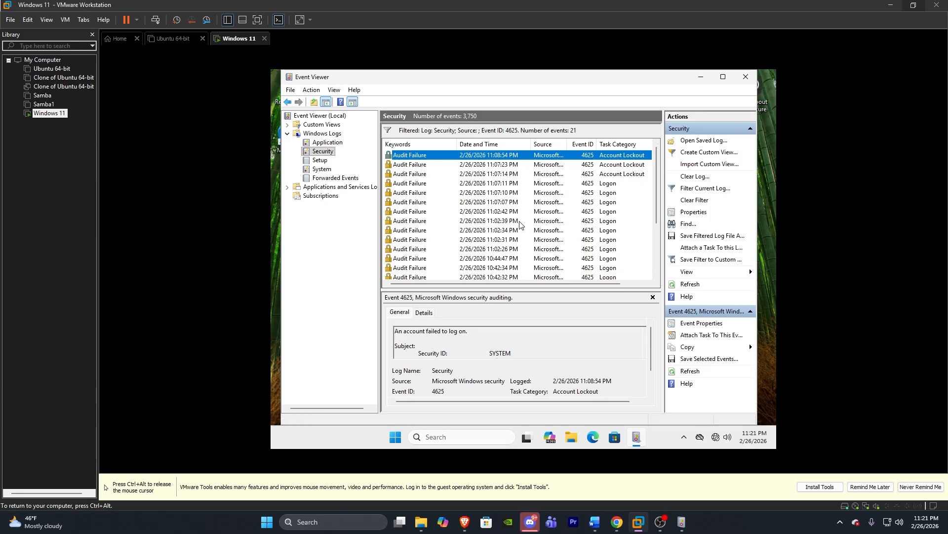
left_click(596, 174)
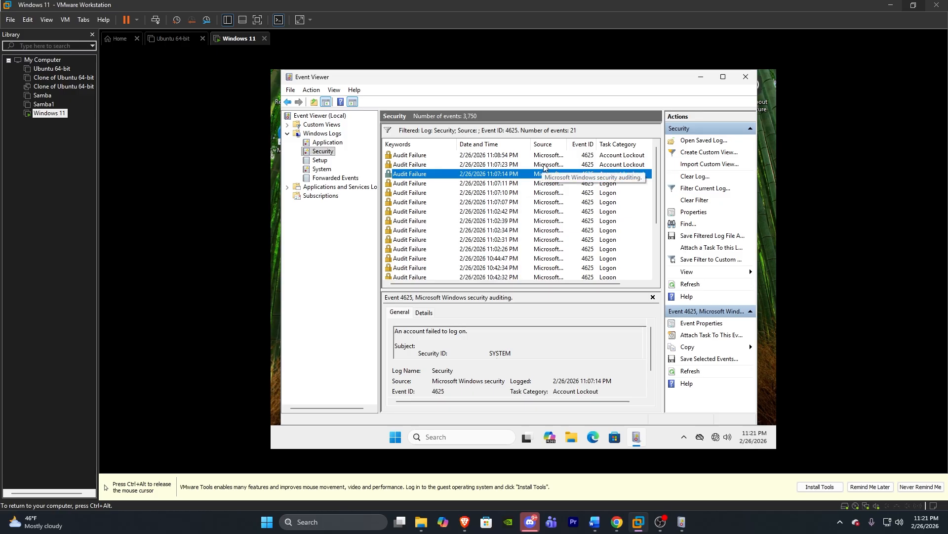
left_click(606, 185)
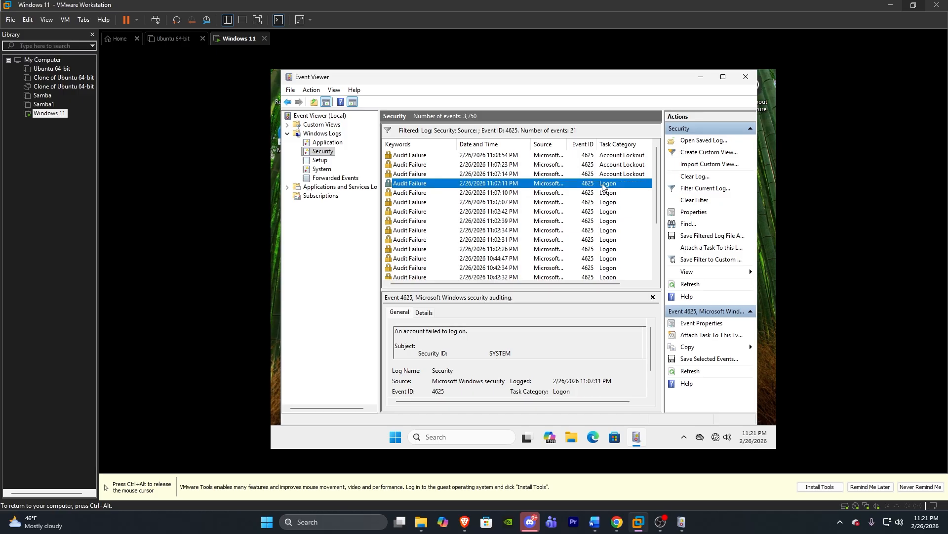
left_click(540, 157)
scroll(574, 212, "down", 3)
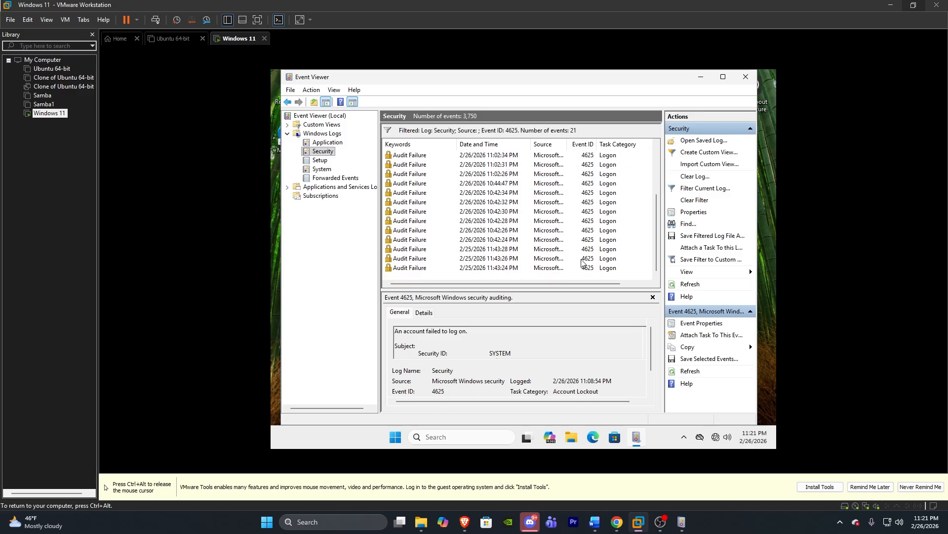
Save all the filtered 4625 events as an event file named bruteforceevents in Downloads, and minimize Event Viewer
key("ctrl+a")
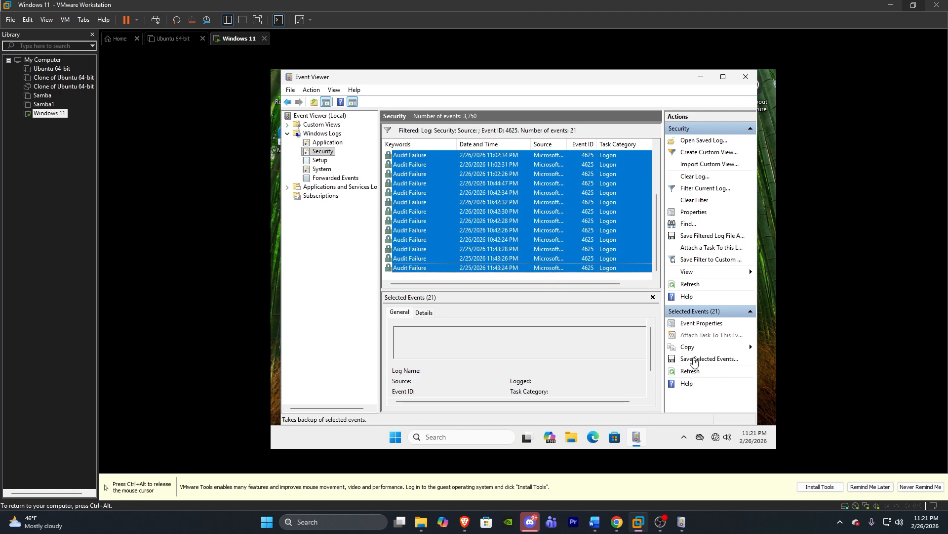
left_click(717, 359)
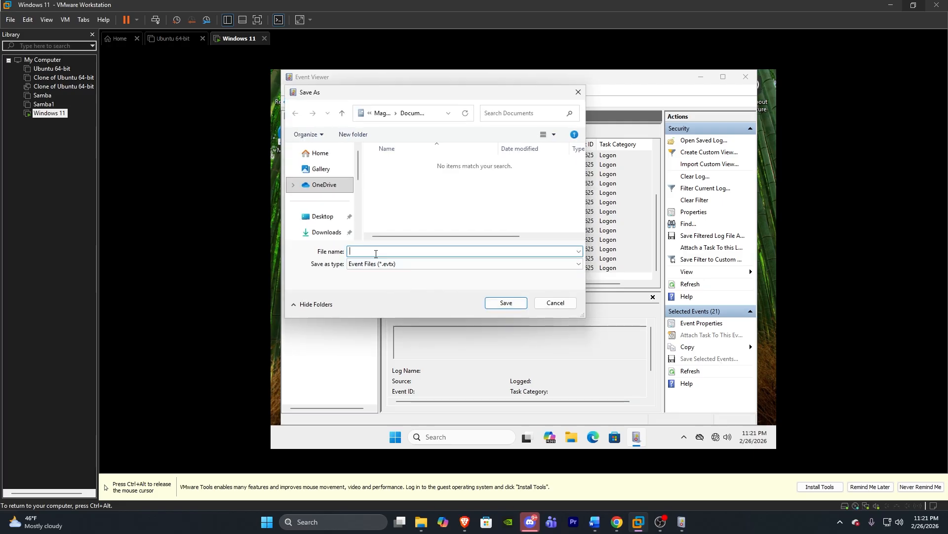
type("brute")
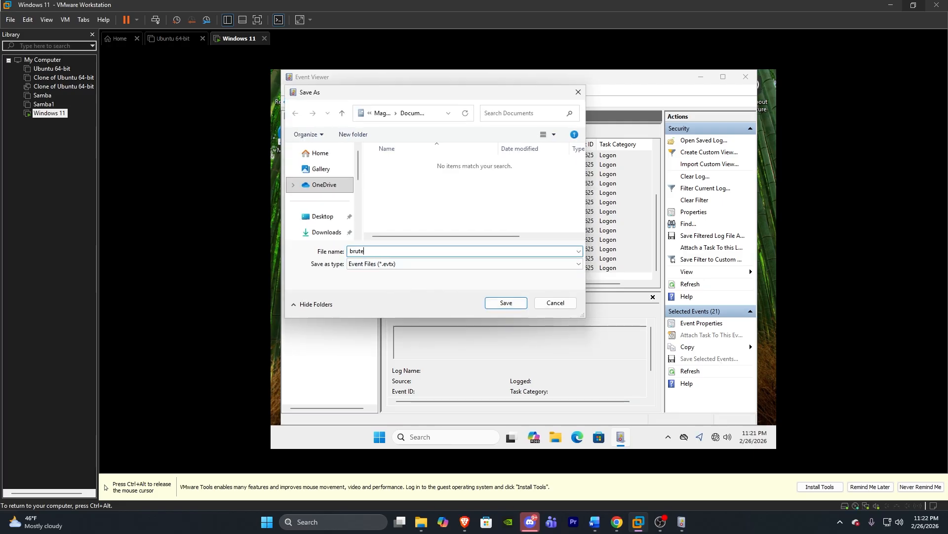
type("forceevents")
left_click(326, 231)
left_click(521, 304)
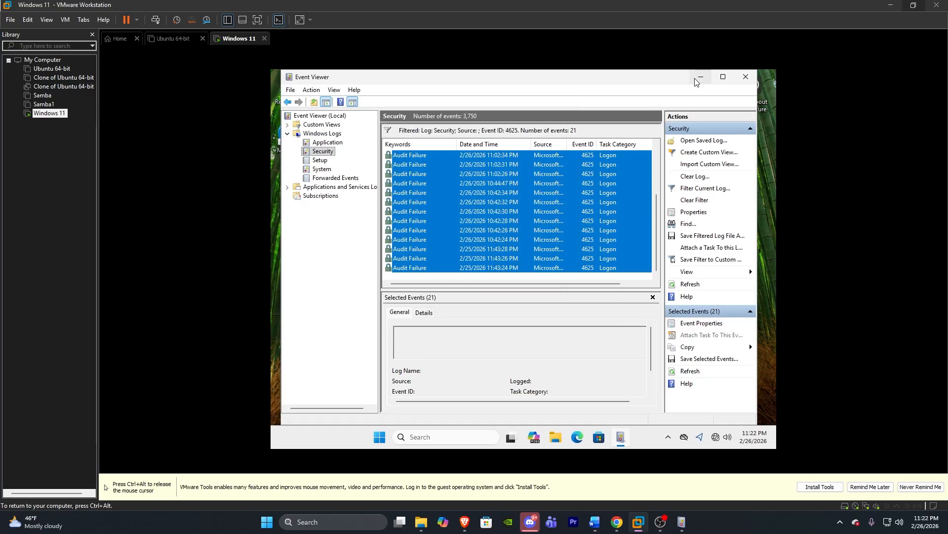
left_click(700, 78)
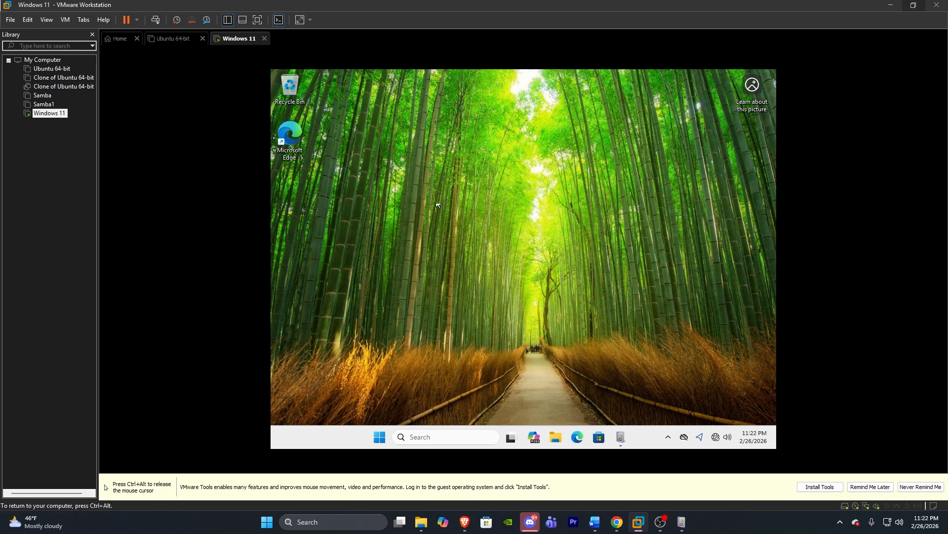
left_click_drag(384, 141, 695, 381)
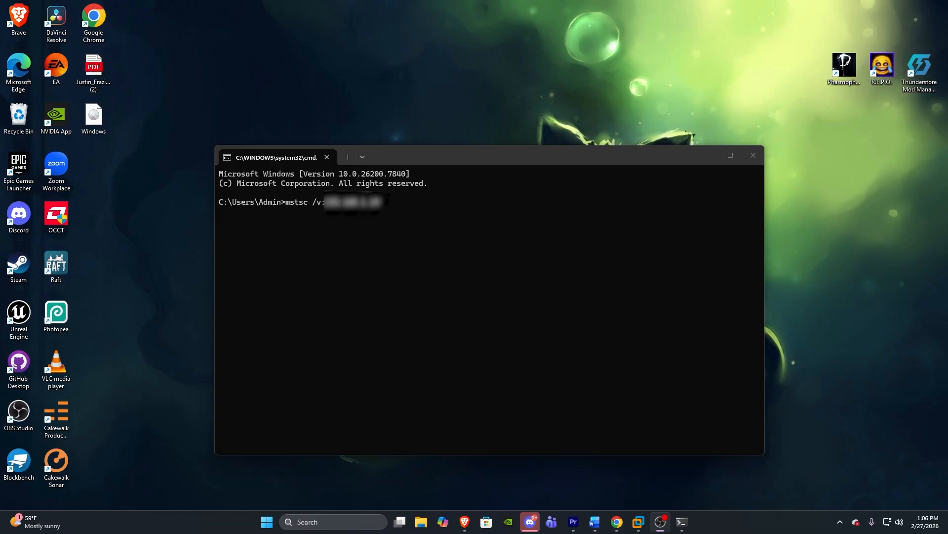
Run the prepared mstsc /v command on the host and submit an incorrect account password to generate a failed remote logon
left_click(428, 209)
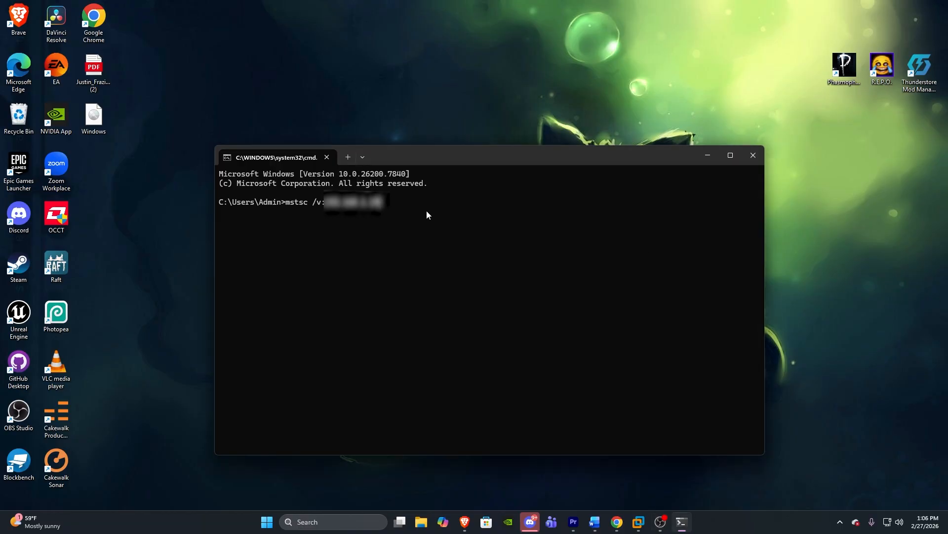
key("Return")
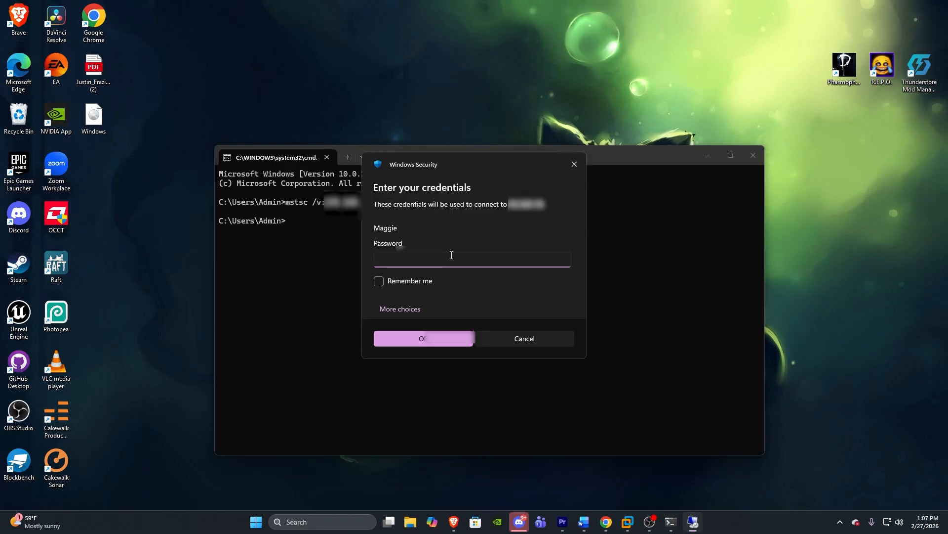
type("••••••••••")
left_click(421, 339)
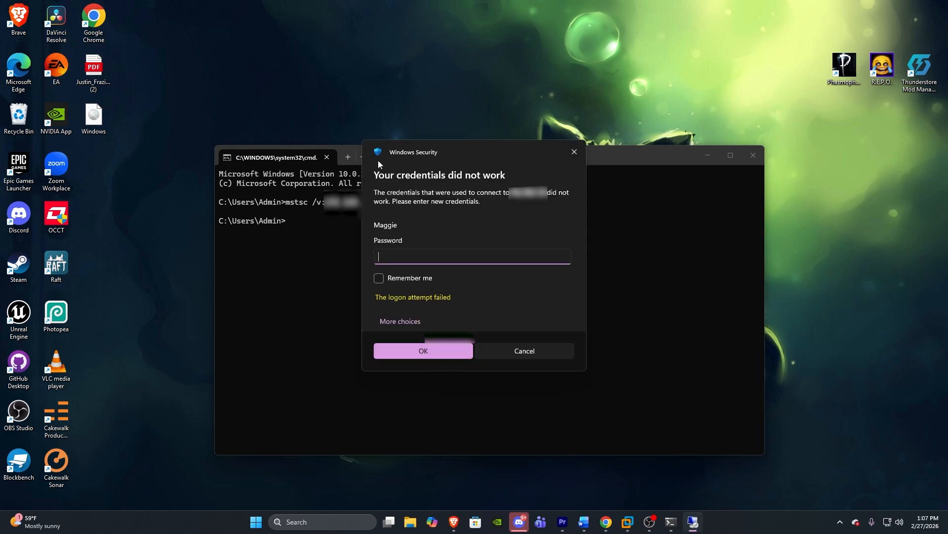
Switch to the Windows 11 virtual machine in VMware Workstation and reload the filtered Security log
mouse_move(628, 524)
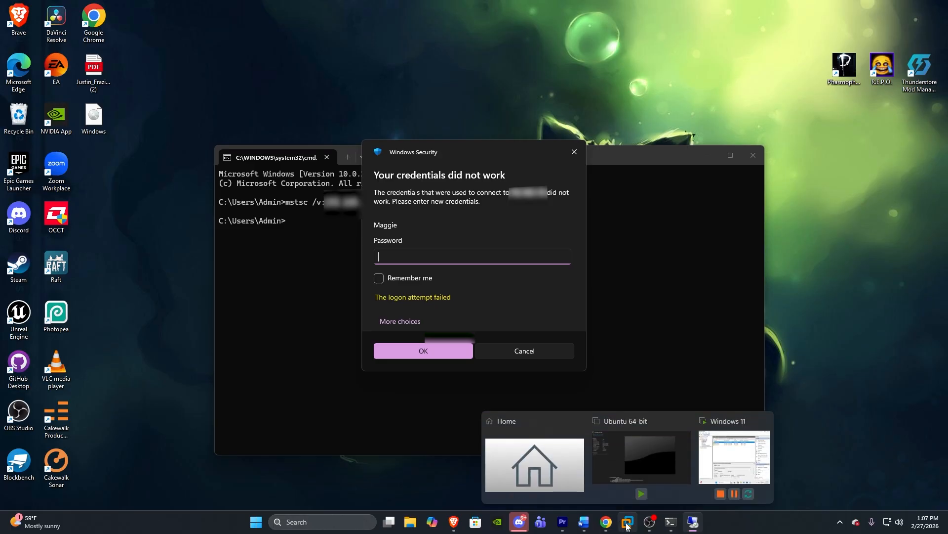
left_click(734, 456)
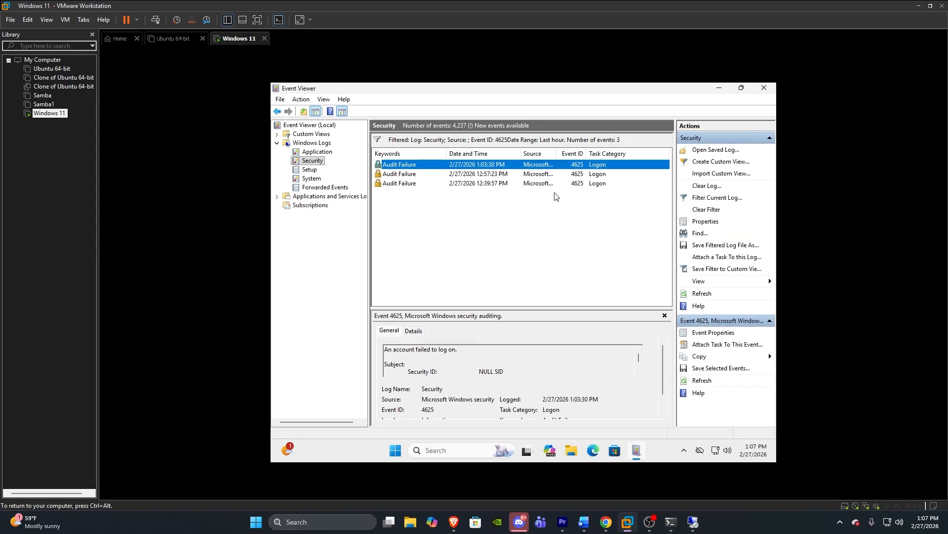
left_click(277, 111)
left_click(313, 161)
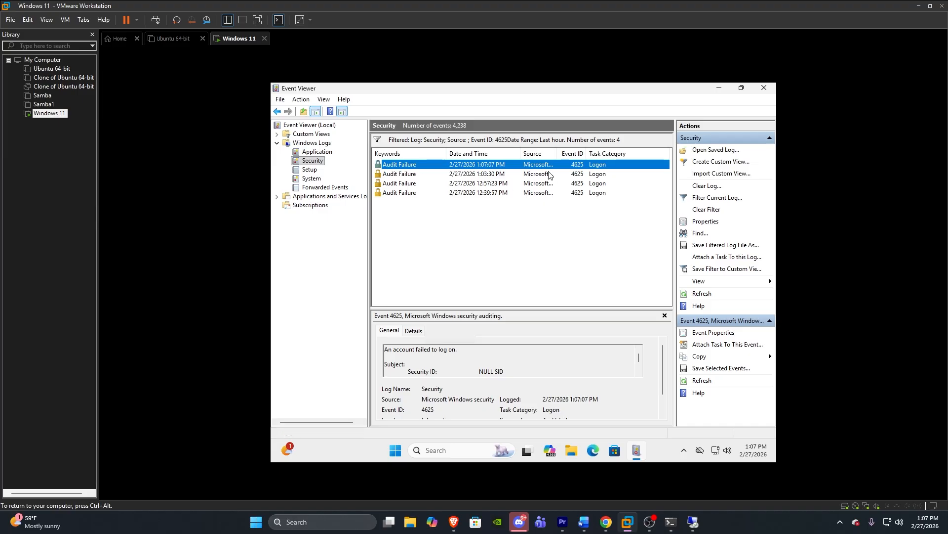
left_click(712, 197)
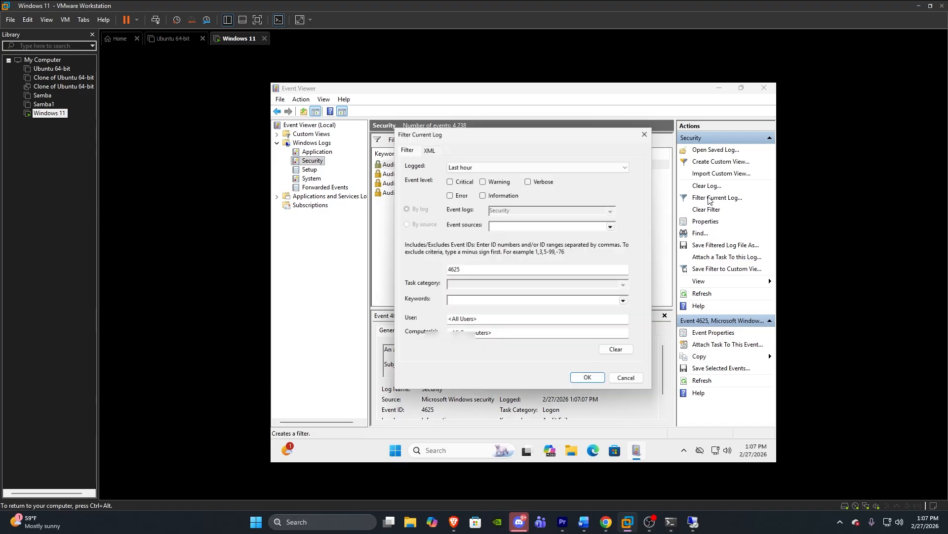
double_click(437, 272)
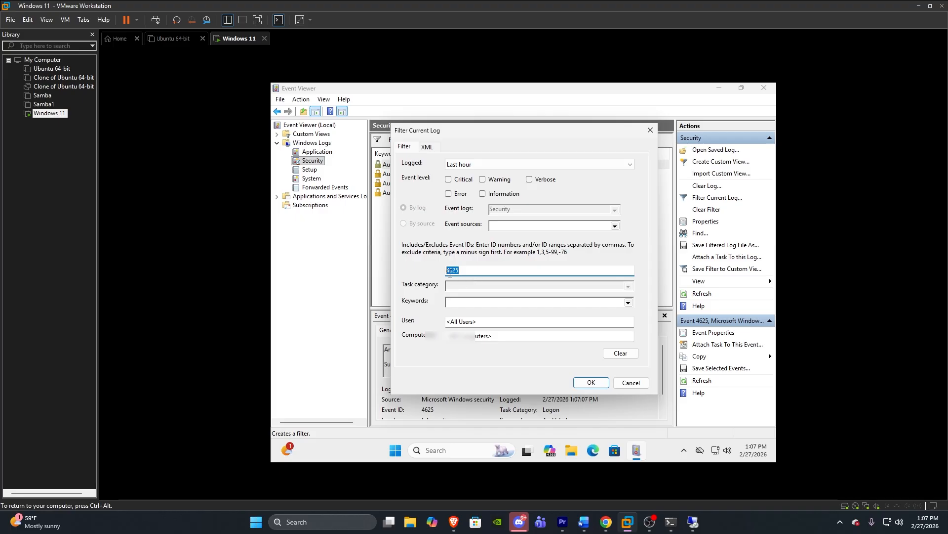
left_click(650, 131)
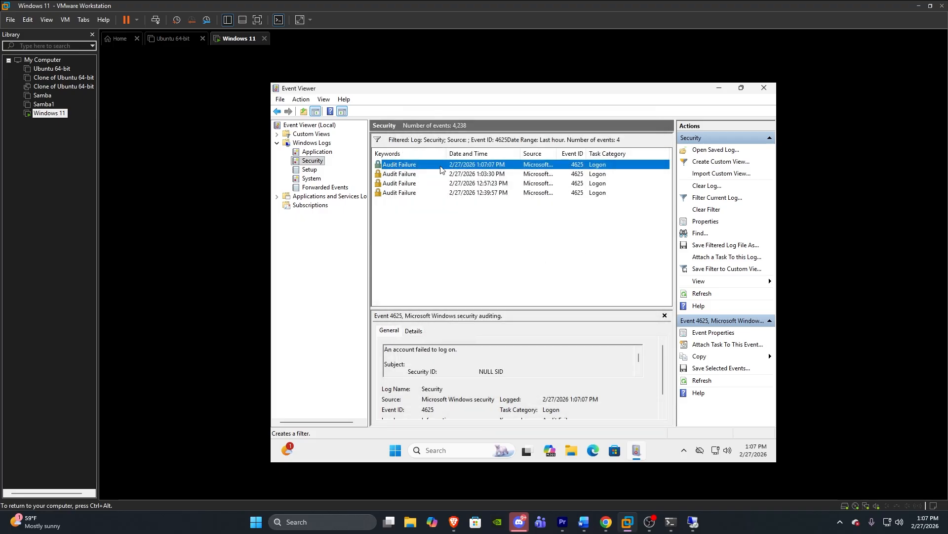
Open the newest 4625 event's properties and examine the workstation name and source network address in its network information
double_click(430, 170)
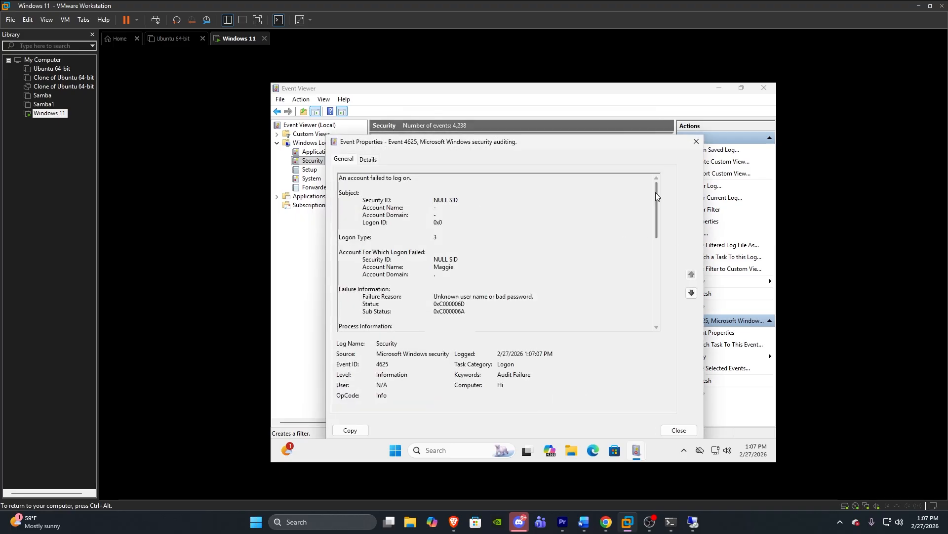
left_click_drag(656, 201, 651, 246)
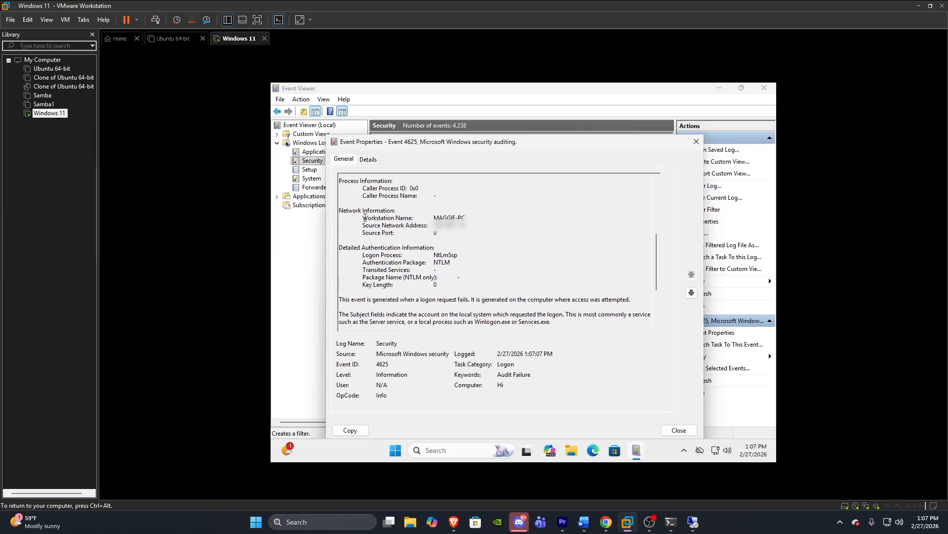
left_click_drag(363, 218, 472, 218)
left_click(483, 223)
left_click_drag(362, 225, 422, 225)
key("ctrl+alt")
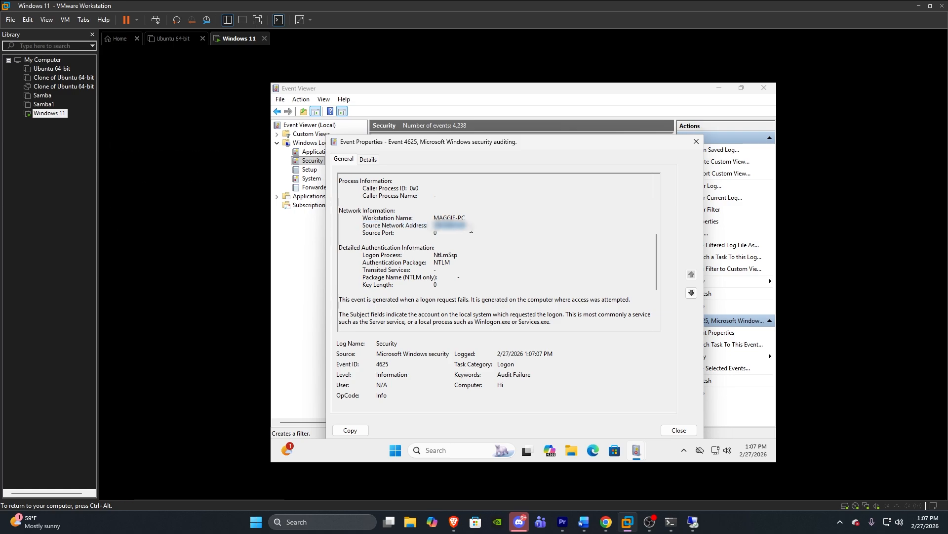